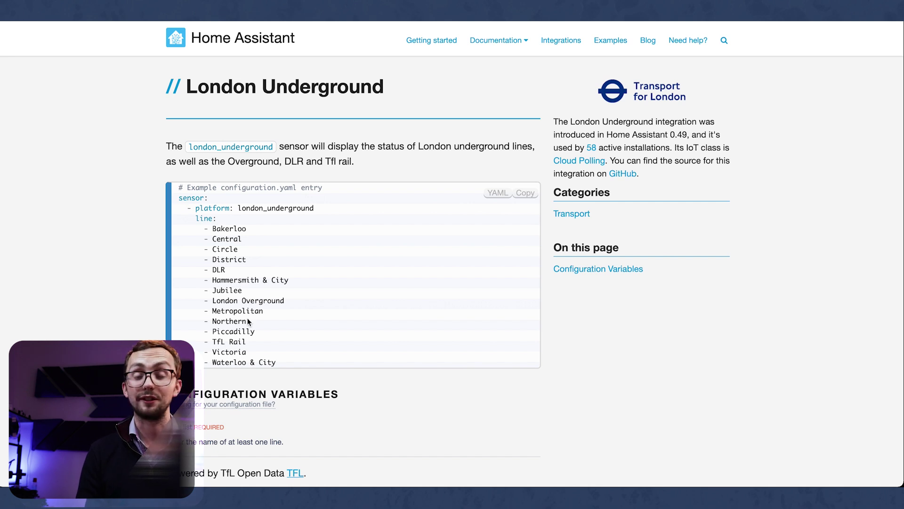
Step: Select the example London Underground configuration.yaml block on the docs page and copy it
scroll(278, 371, down, 3)
scroll(278, 371, up, 3)
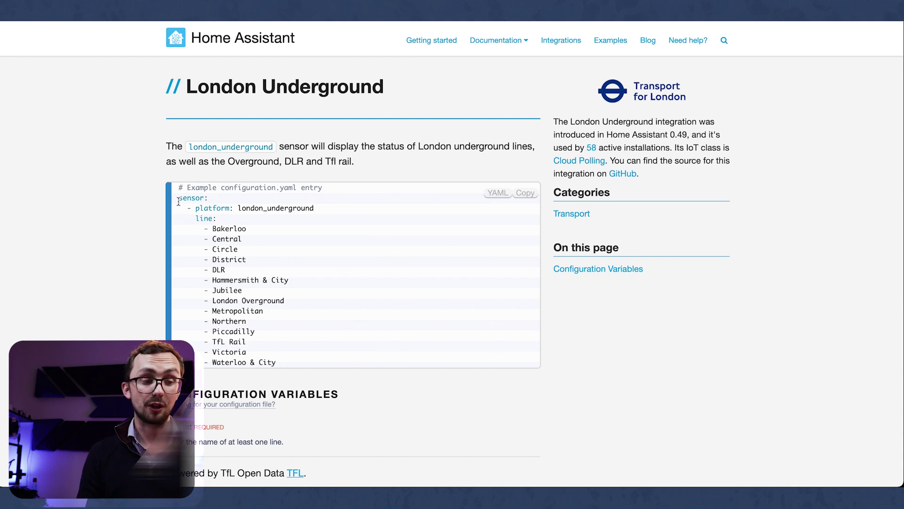
drag(179, 201, 287, 363)
key(ctrl+c)
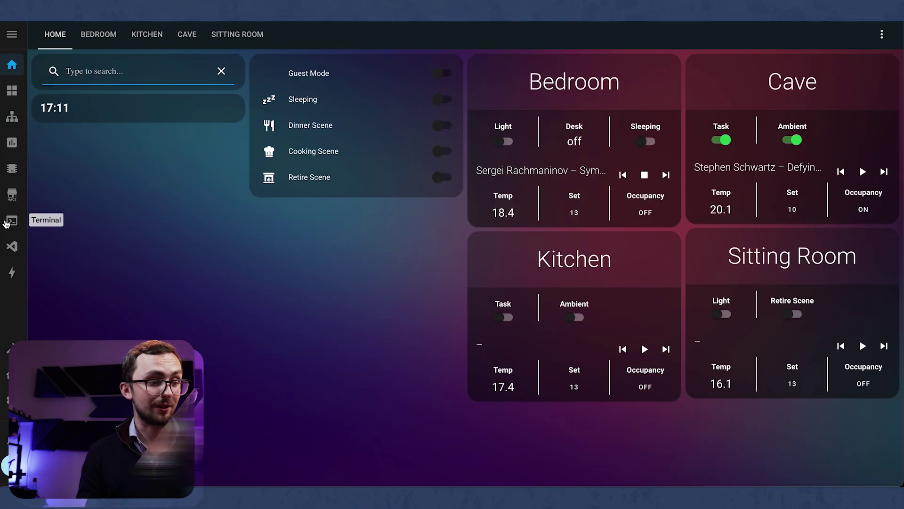
Step: Paste the London Underground configuration on a new line at the end of sensors.yaml
click(7, 250)
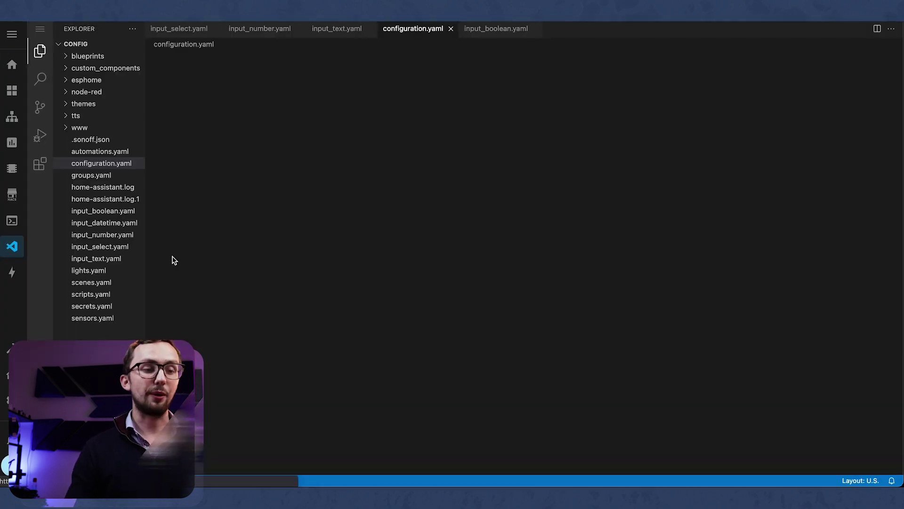
scroll(189, 236, down, 5)
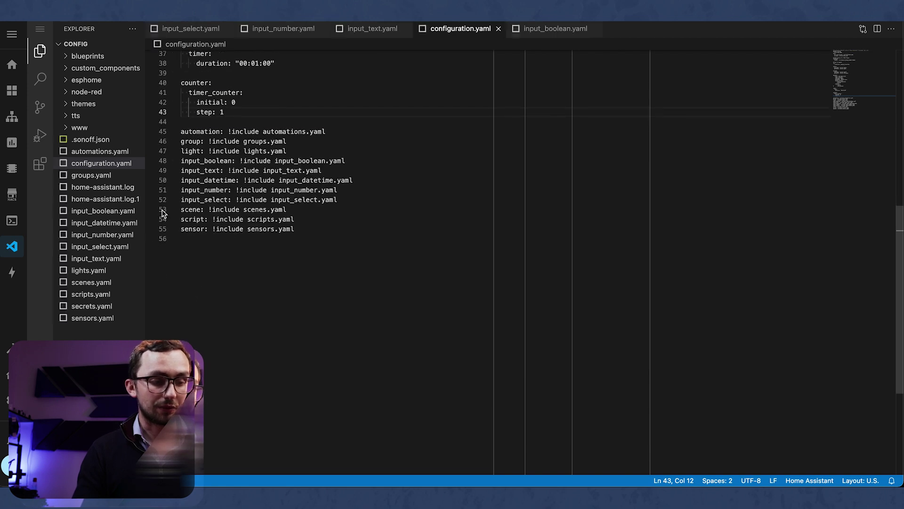
click(86, 317)
scroll(242, 304, down, 15)
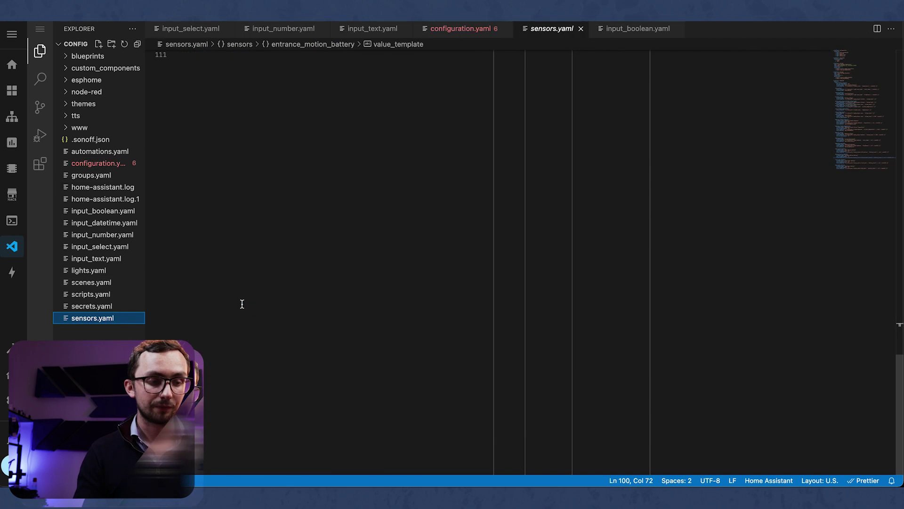
click(242, 304)
key(Return)
key(ctrl+v)
Step: Remove the duplicate sensor: key and outdent the pasted platform block one level
drag(232, 247, 204, 247)
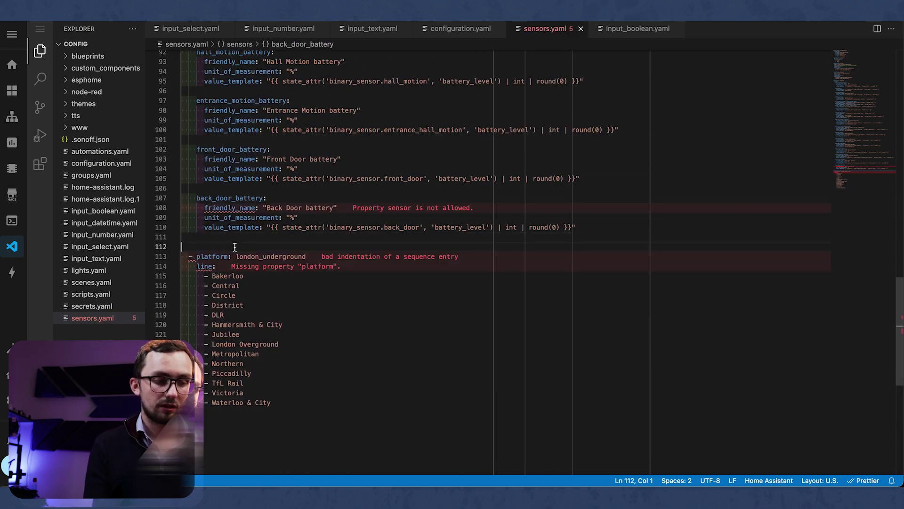
key(BackSpace)
key(Up)
key(Down)
key(ctrl+shift+End)
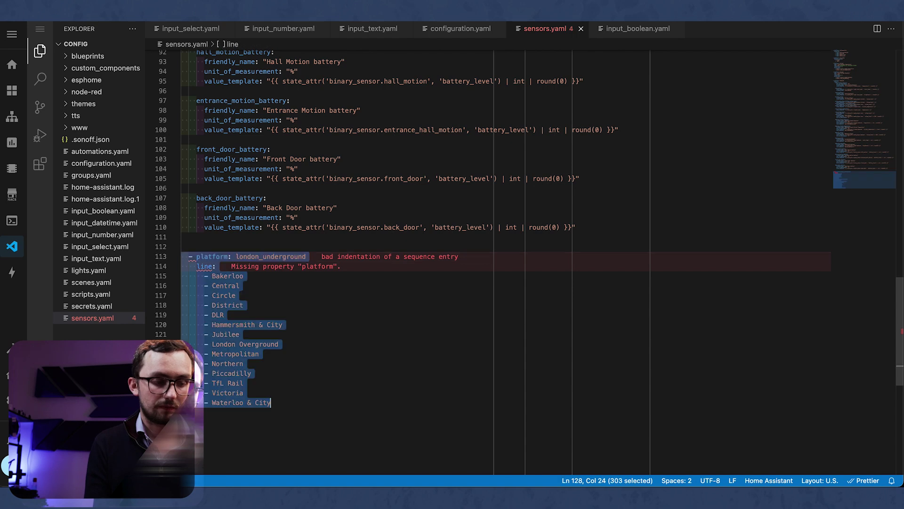
key(shift+Tab)
click(330, 344)
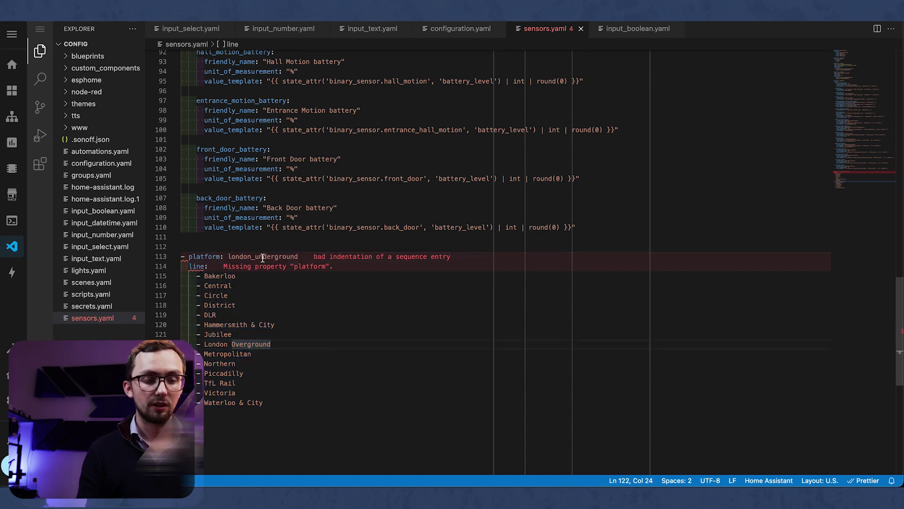
Step: Delete the Victoria, Waterloo & City and DLR-through-Northern entries from the line list
click(262, 266)
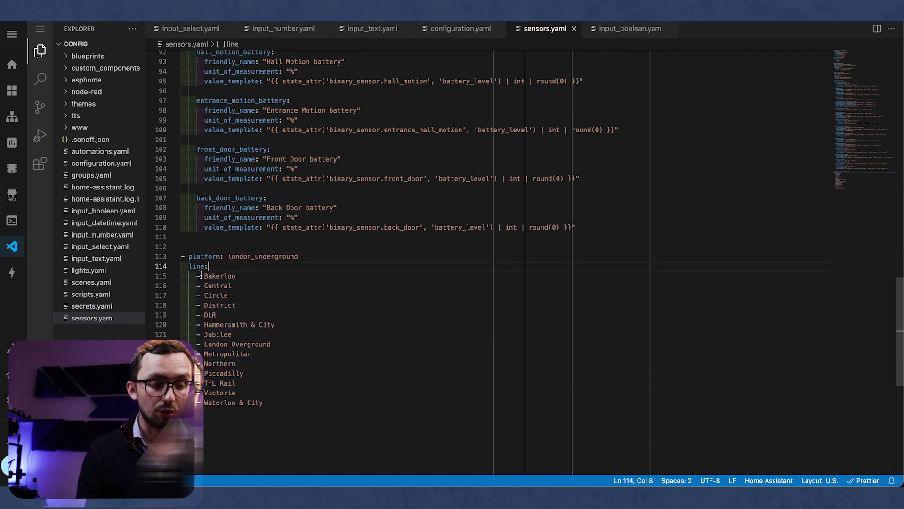
drag(202, 276, 302, 410)
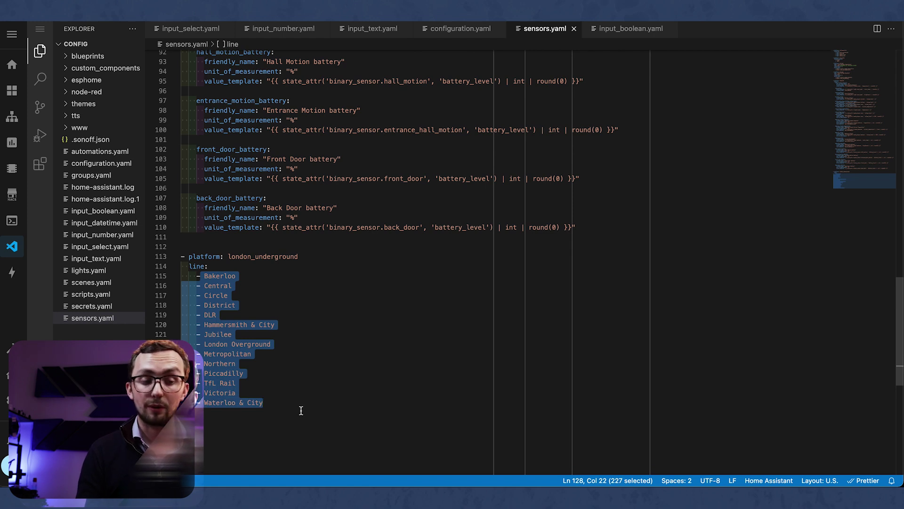
click(302, 410)
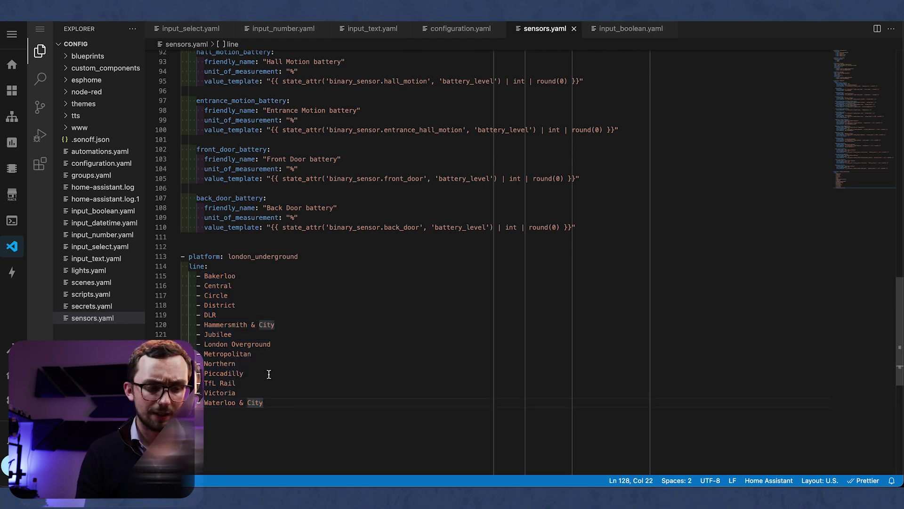
drag(272, 399, 266, 380)
key(BackSpace)
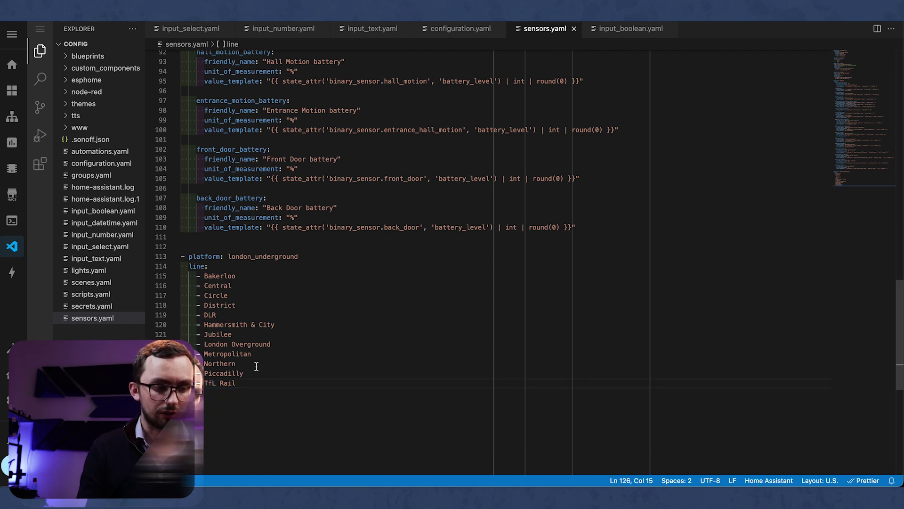
drag(259, 362, 247, 278)
key(BackSpace)
Step: Delete the Bakerloo and Circle entries, leaving Central, District, Piccadilly, TfL Rail, and save
click(246, 277)
key(BackSpace)
key(BackSpace)
key(BackSpace)
key(BackSpace)
key(BackSpace)
key(BackSpace)
key(BackSpace)
key(BackSpace)
key(BackSpace)
key(BackSpace)
key(BackSpace)
key(BackSpace)
key(BackSpace)
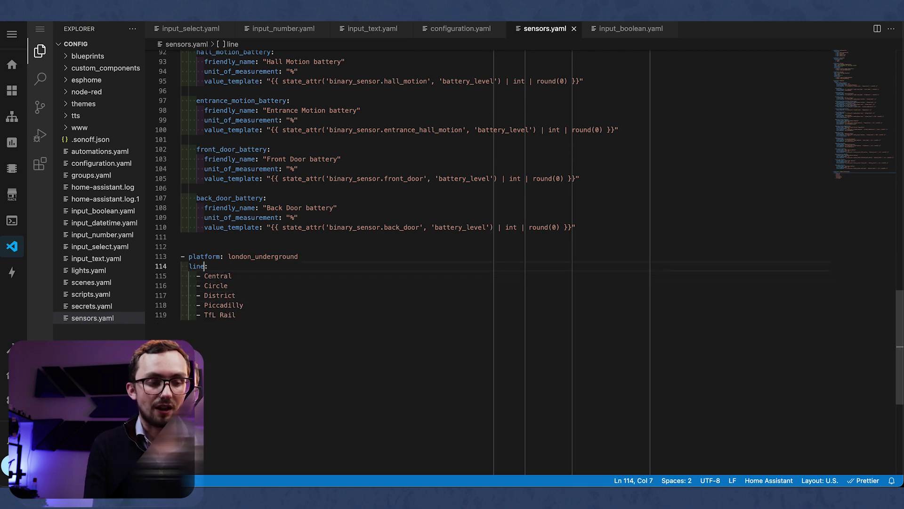
click(198, 285)
key(End)
key(BackSpace)
key(BackSpace)
key(BackSpace)
key(BackSpace)
key(BackSpace)
key(BackSpace)
key(BackSpace)
key(BackSpace)
key(BackSpace)
key(BackSpace)
key(BackSpace)
key(ctrl+s)
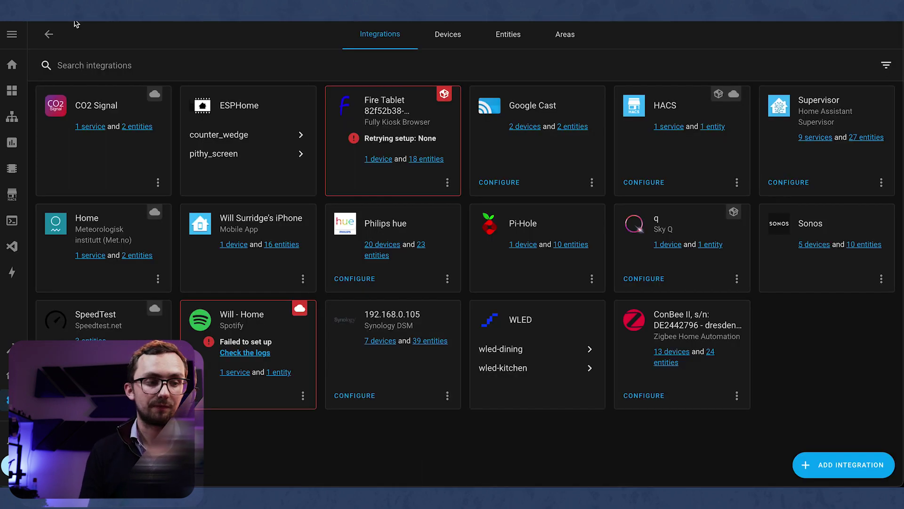
Step: Filter Developer Tools States for 'distr' and view the District sensor's state and attributes
click(48, 33)
scroll(565, 321, down, 4)
scroll(564, 320, up, 4)
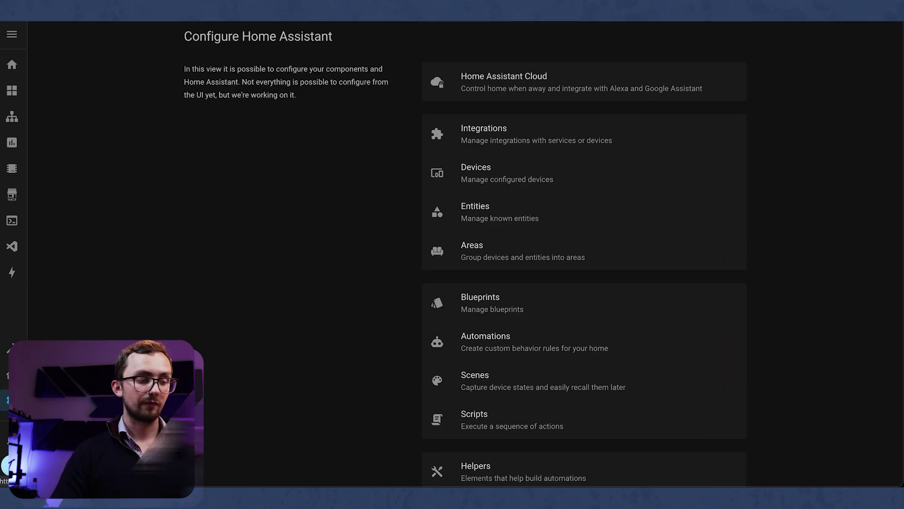
click(11, 344)
click(112, 332)
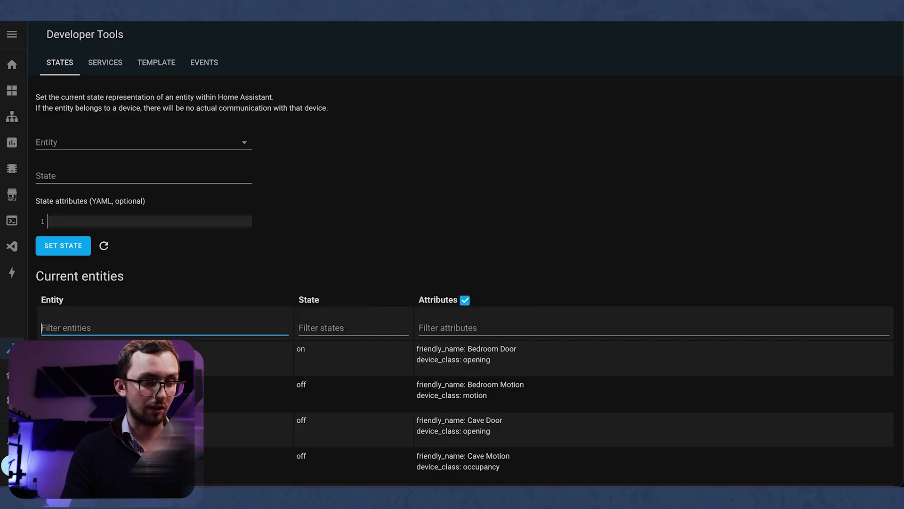
text(distr)
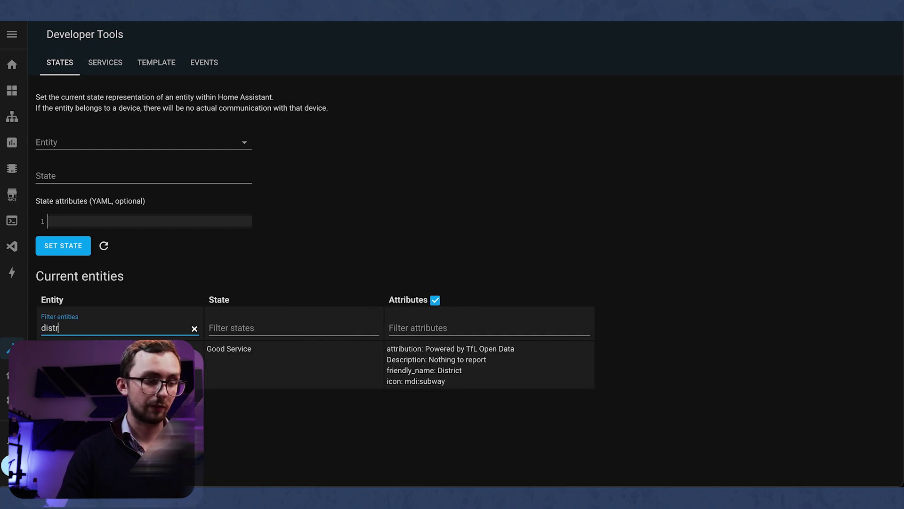
click(66, 348)
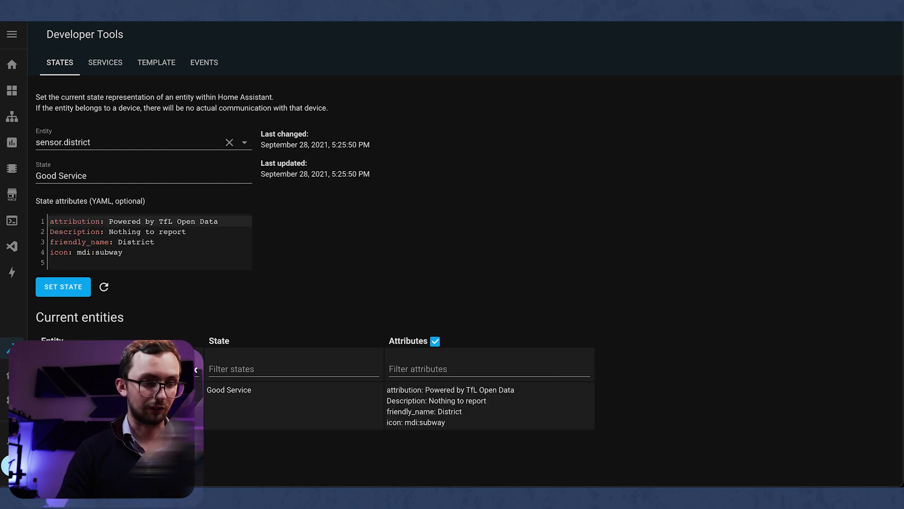
Step: Filter the entity list for 'rail', then for 'central'
click(195, 369)
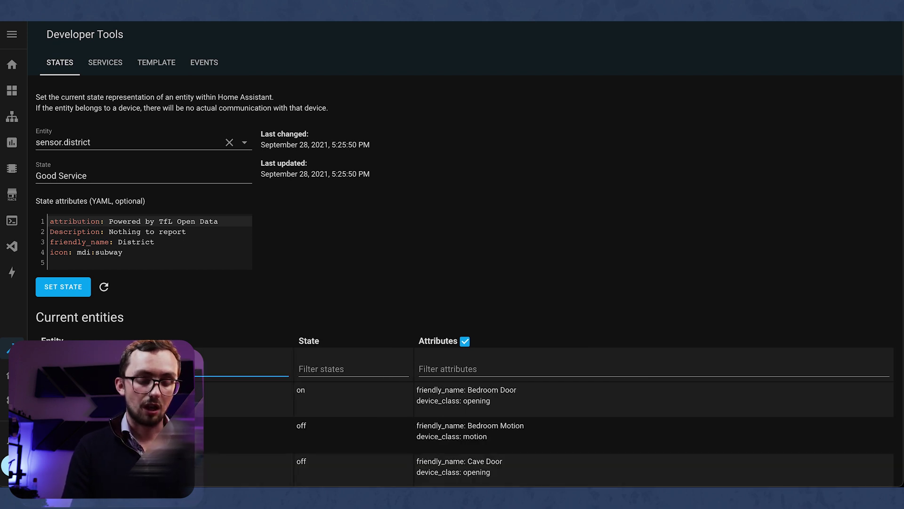
text(rail)
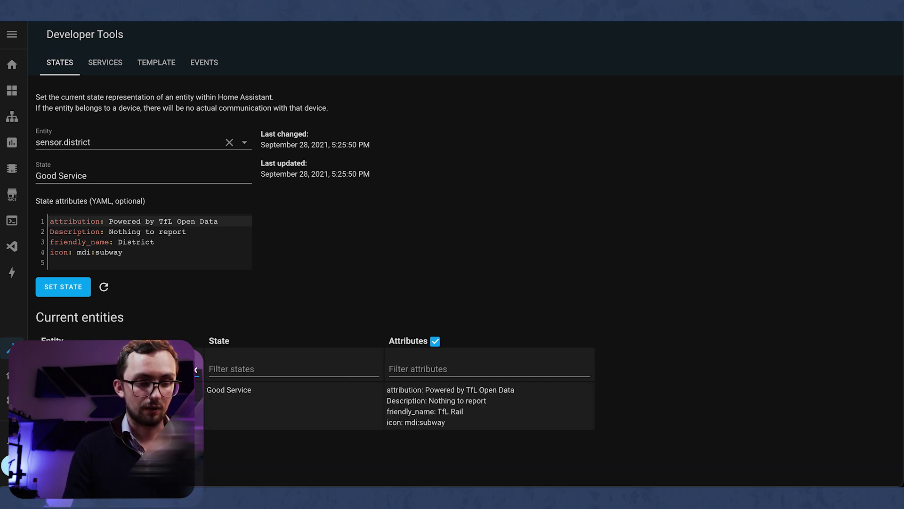
click(196, 369)
text(scene)
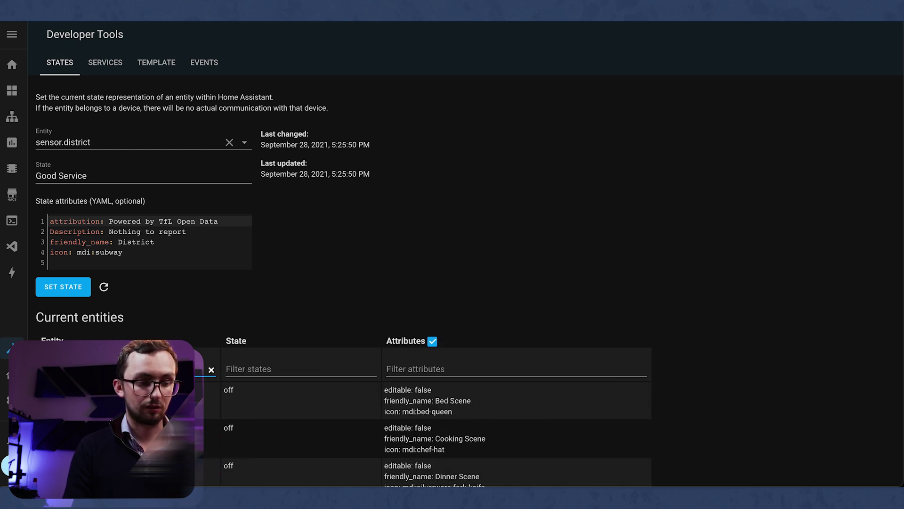
key(ctrl+a)
text(central)
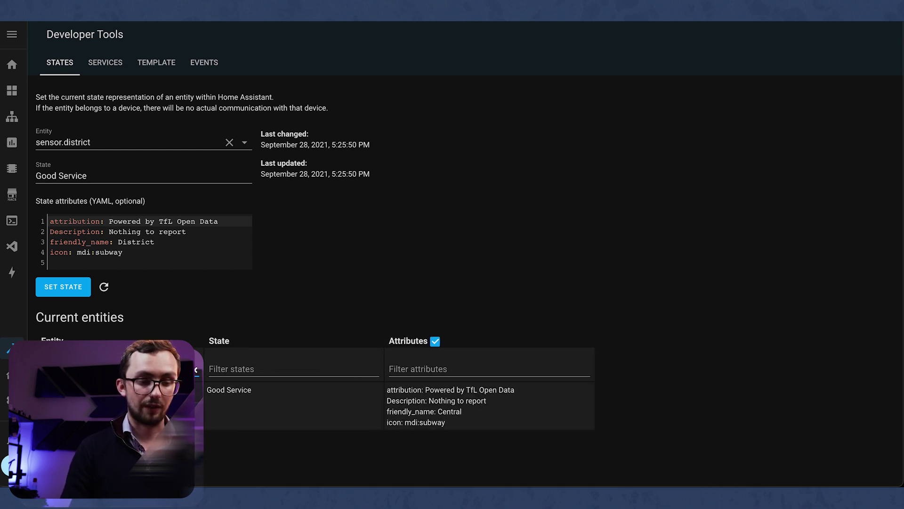
Step: Highlight the Central sensor's Good Service state and 'Description: Nothing to report' attribute
triple_click(441, 401)
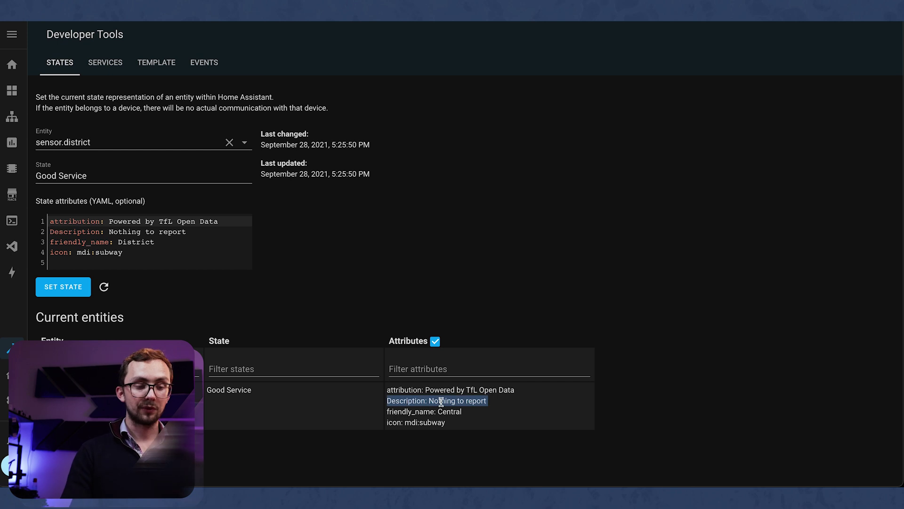
triple_click(274, 402)
drag(387, 401, 499, 403)
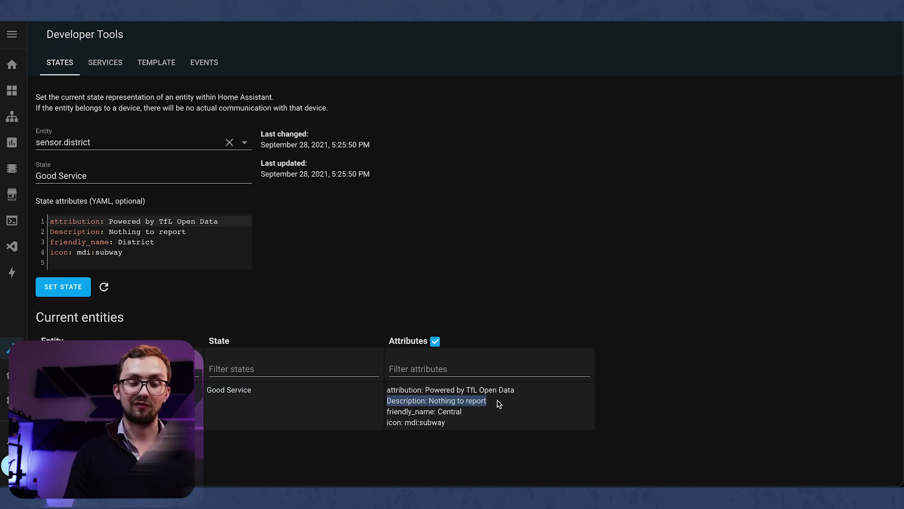
triple_click(498, 403)
triple_click(499, 404)
click(252, 407)
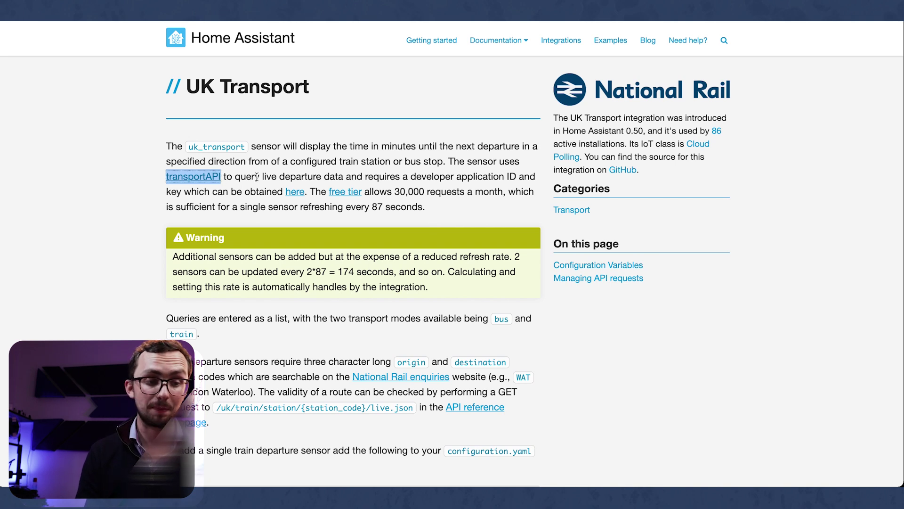
Step: Note the 30,000 monthly request limit, then open the transportAPI link in a new tab
scroll(406, 210, down, 1)
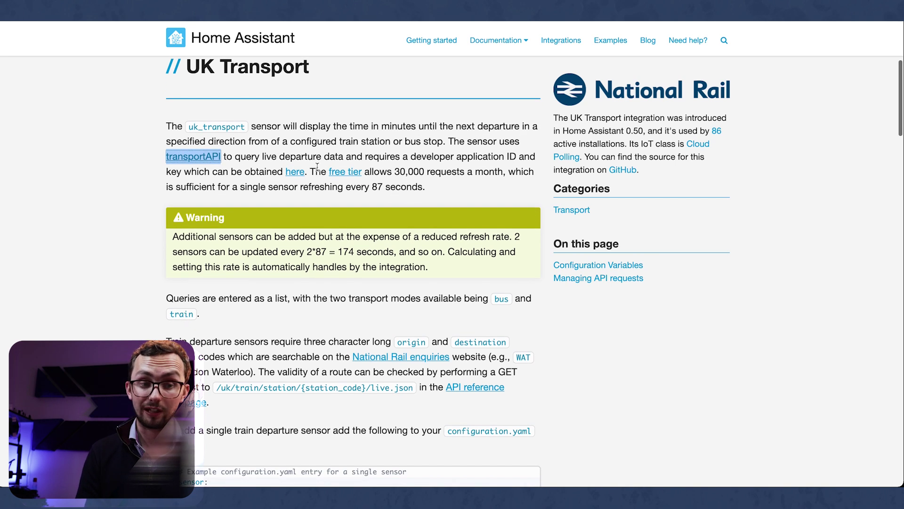
double_click(413, 174)
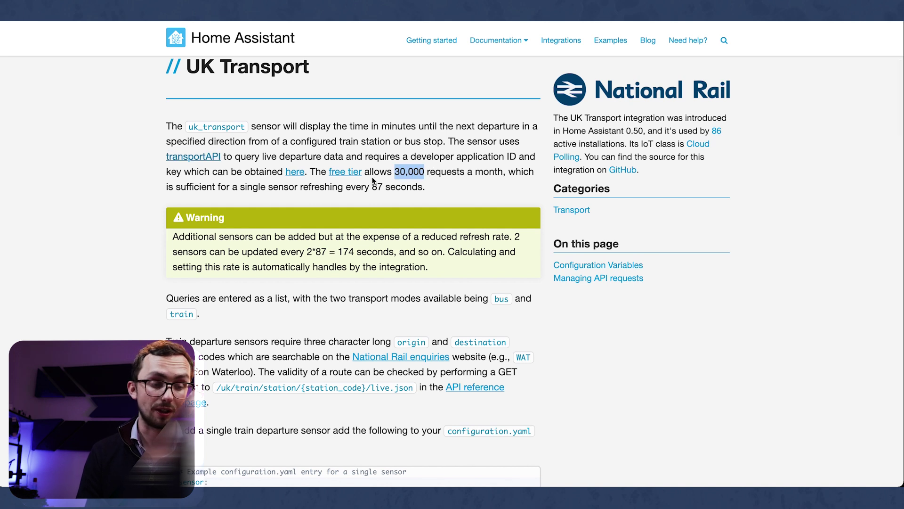
scroll(219, 184, up, 1)
right_click(200, 178)
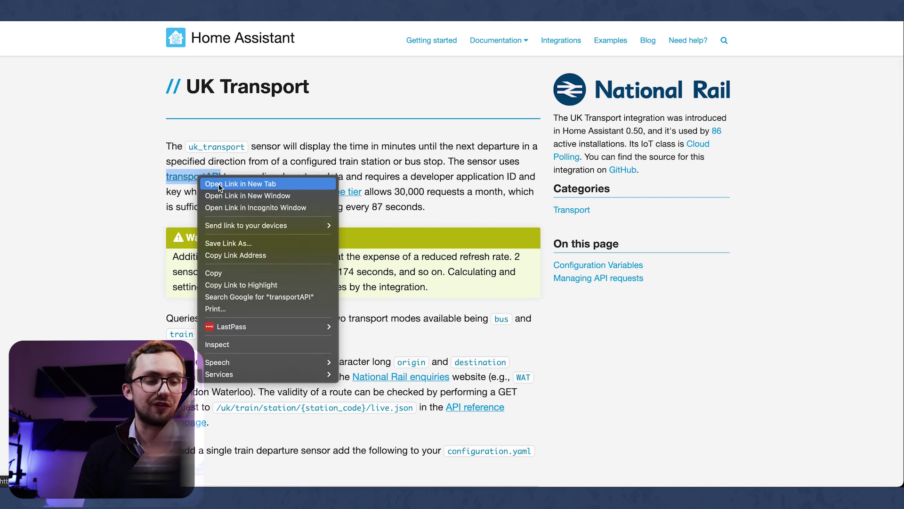
click(219, 184)
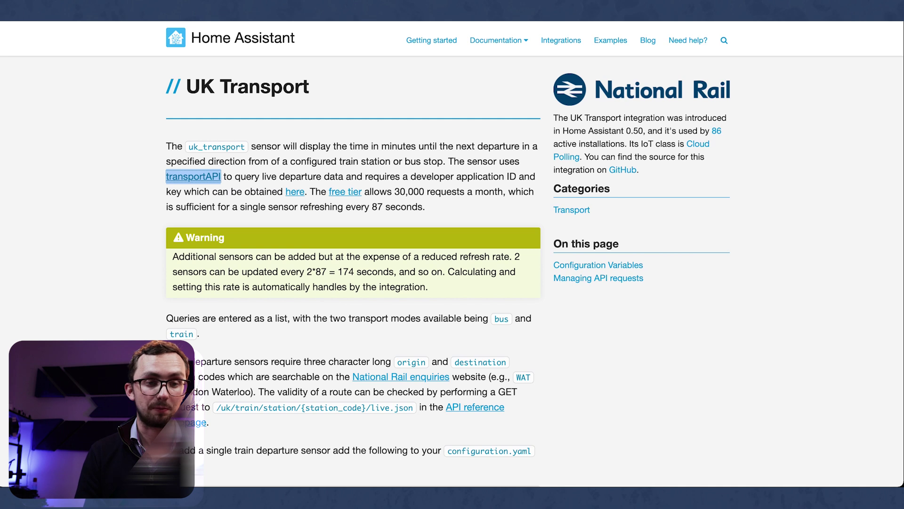
Step: Sign in to the TransportAPI developer portal and view the App ID and Key credentials
key(ctrl+Tab)
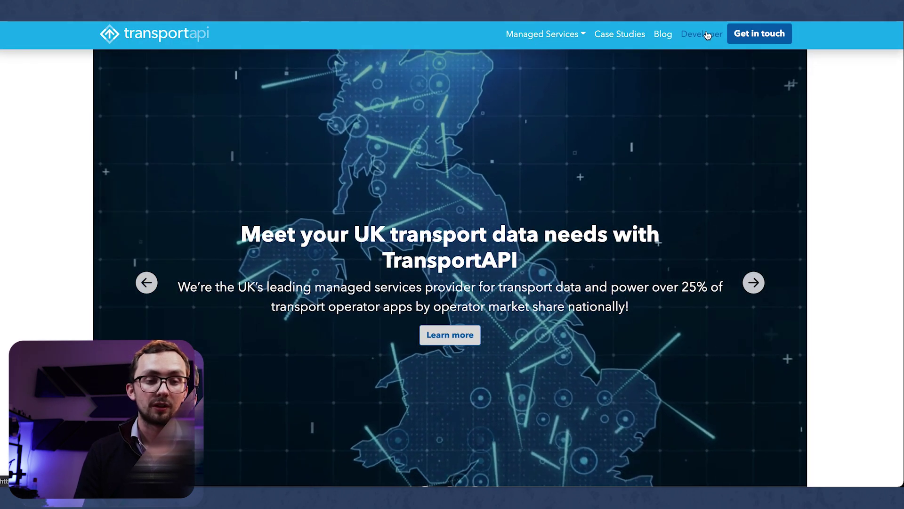
click(705, 34)
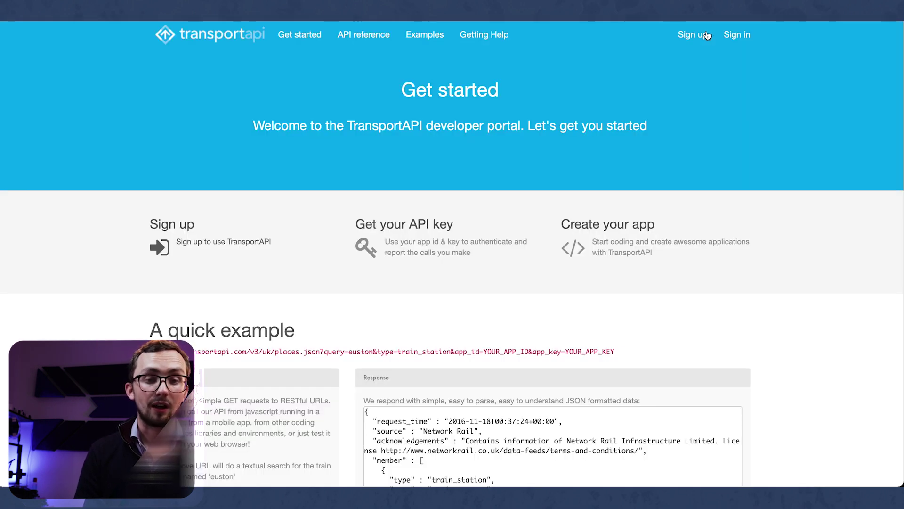
click(737, 35)
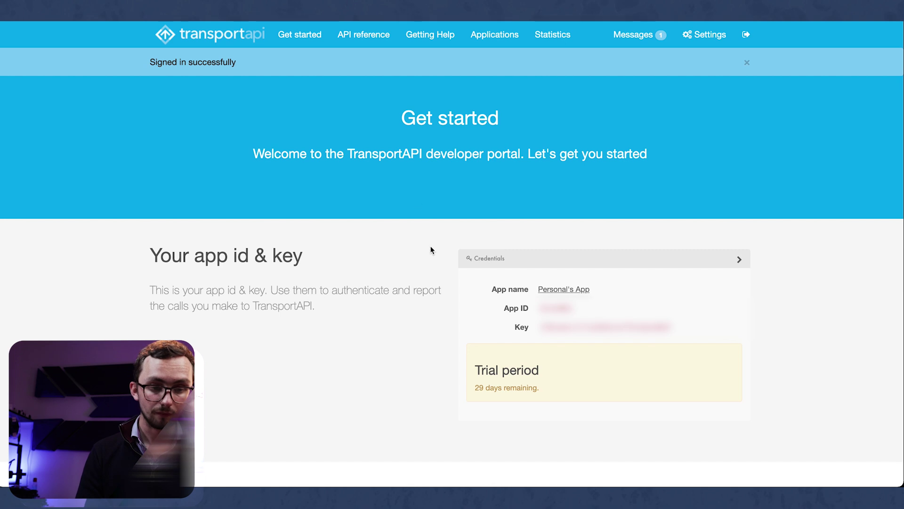
scroll(434, 279, down, 1)
triple_click(506, 297)
double_click(519, 314)
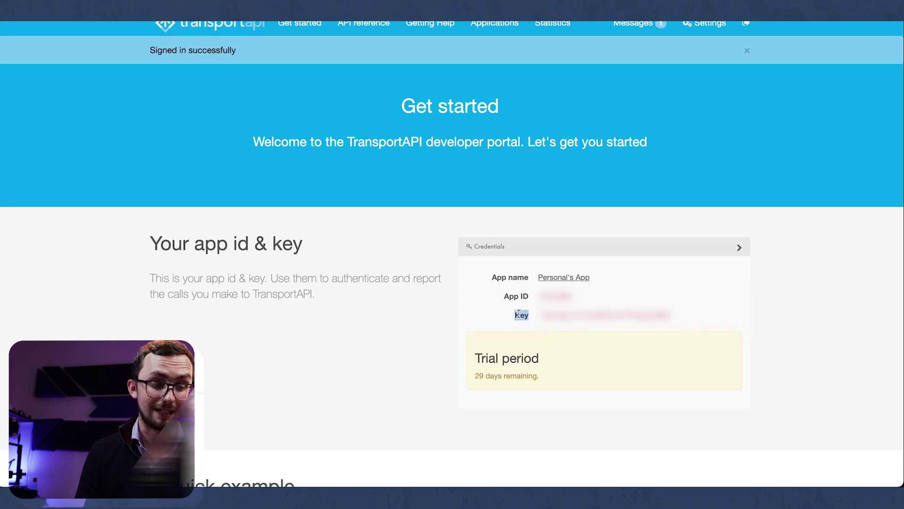
scroll(518, 314, down, 5)
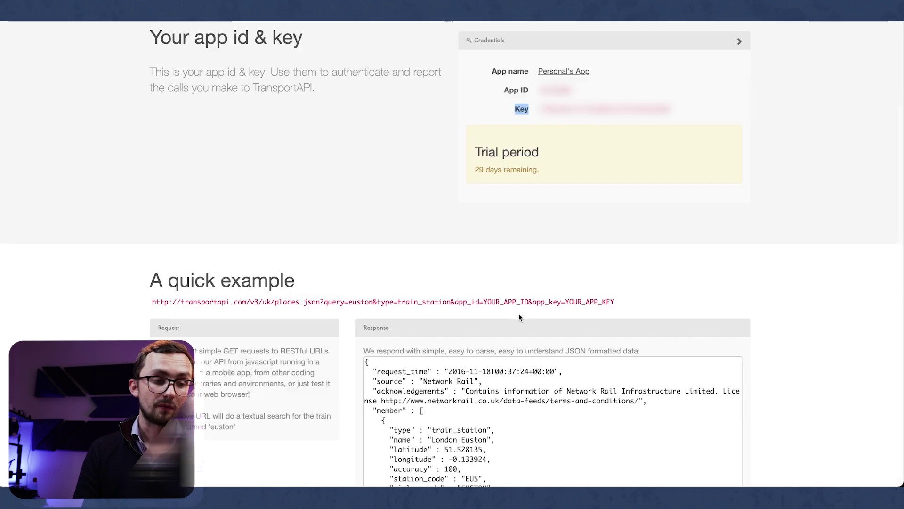
scroll(518, 314, up, 5)
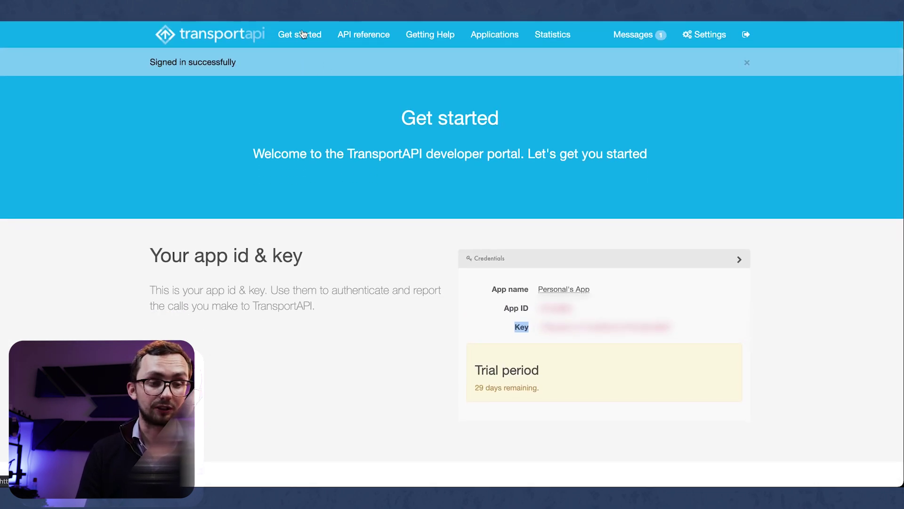
scroll(341, 153, down, 15)
scroll(341, 156, up, 15)
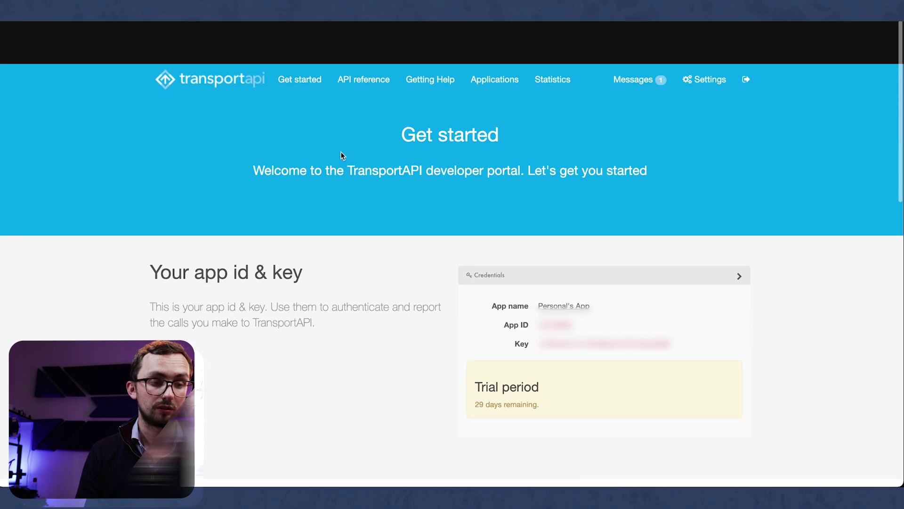
Step: Browse the TransportAPI API Reference to find the bus endpoints
click(367, 39)
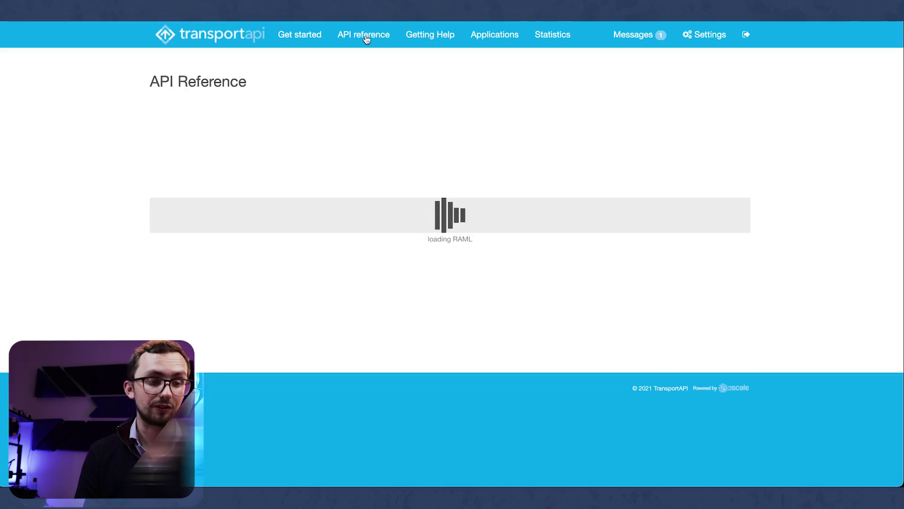
scroll(304, 209, down, 10)
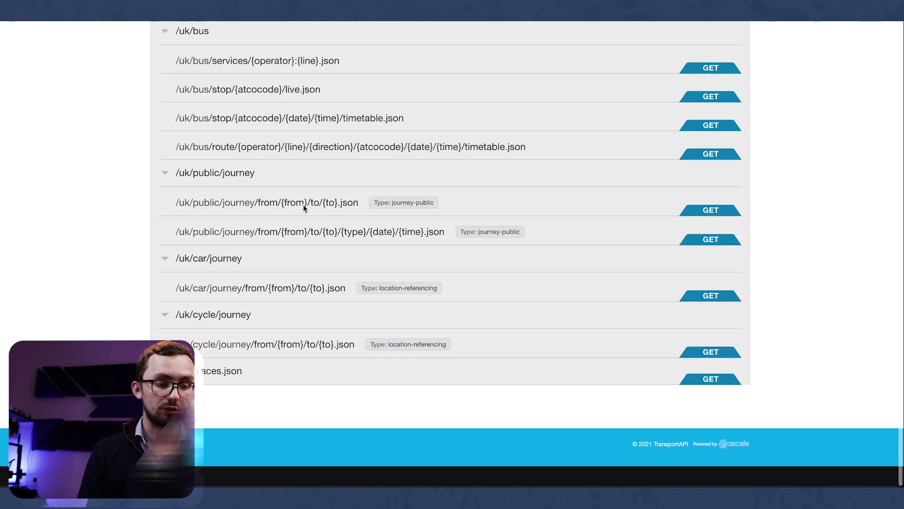
scroll(303, 208, up, 3)
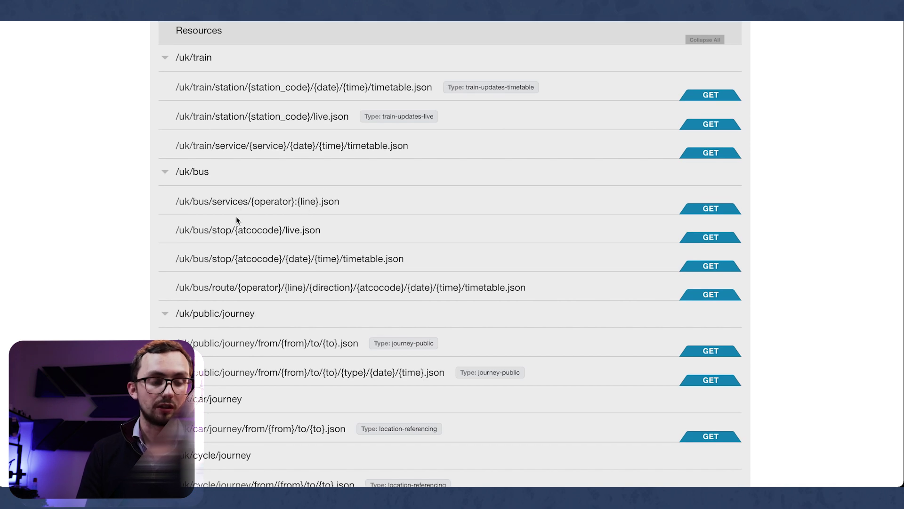
scroll(249, 174, up, 5)
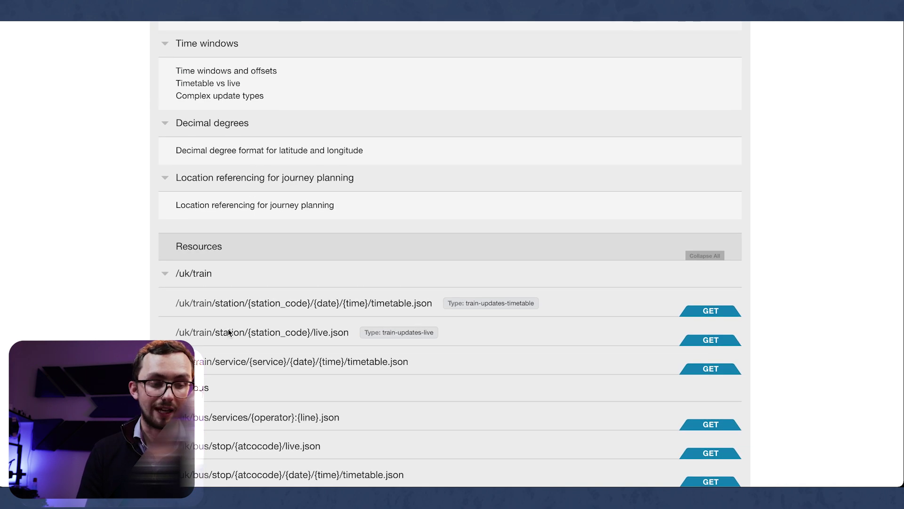
scroll(250, 181, down, 5)
scroll(241, 402, down, 2)
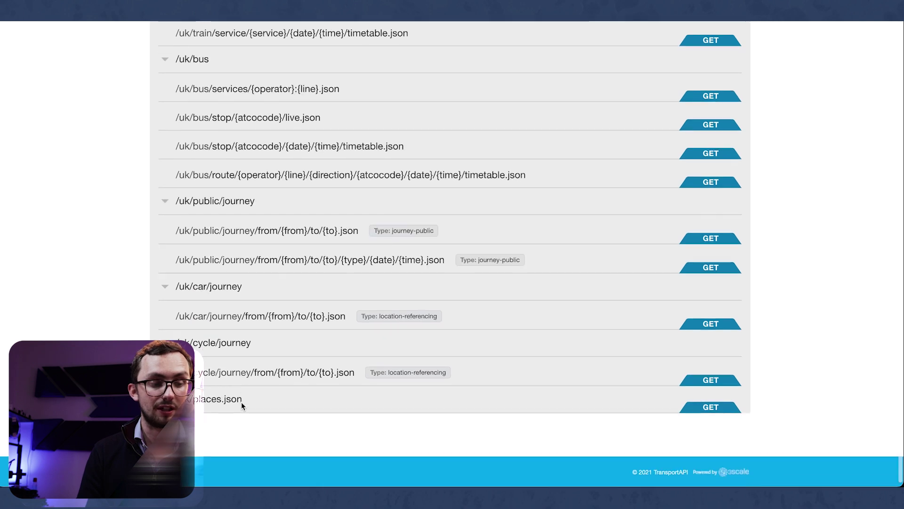
scroll(241, 402, up, 10)
scroll(241, 402, down, 6)
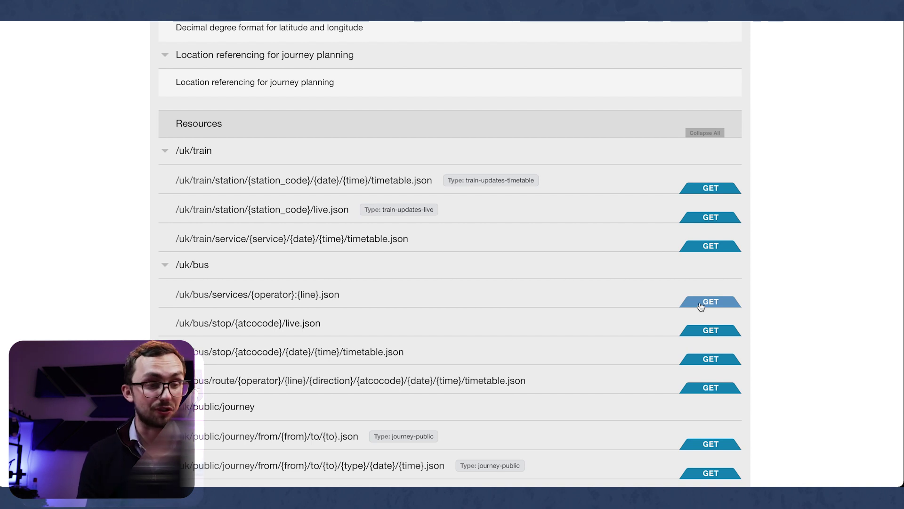
Step: Bring up GET /uk/bus/stop/{atcocode}/live.json and open the ATCO codes notes in a new tab
click(710, 331)
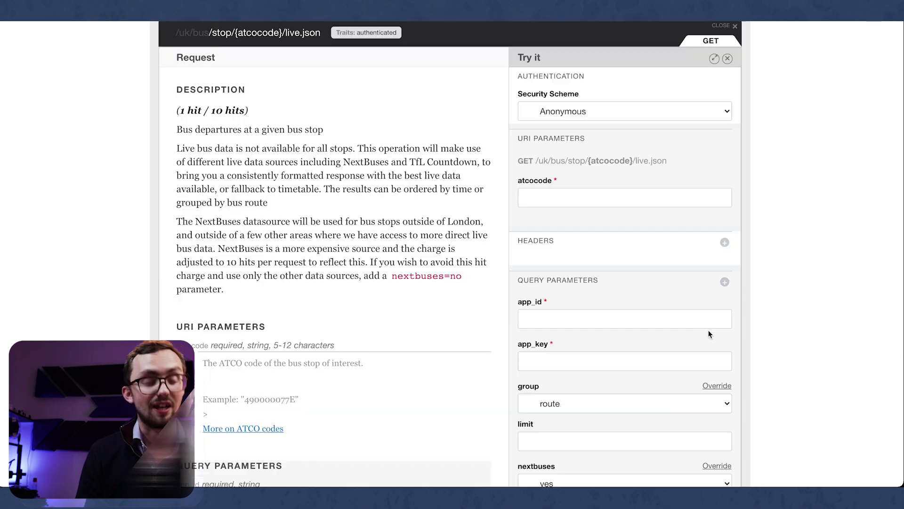
click(549, 194)
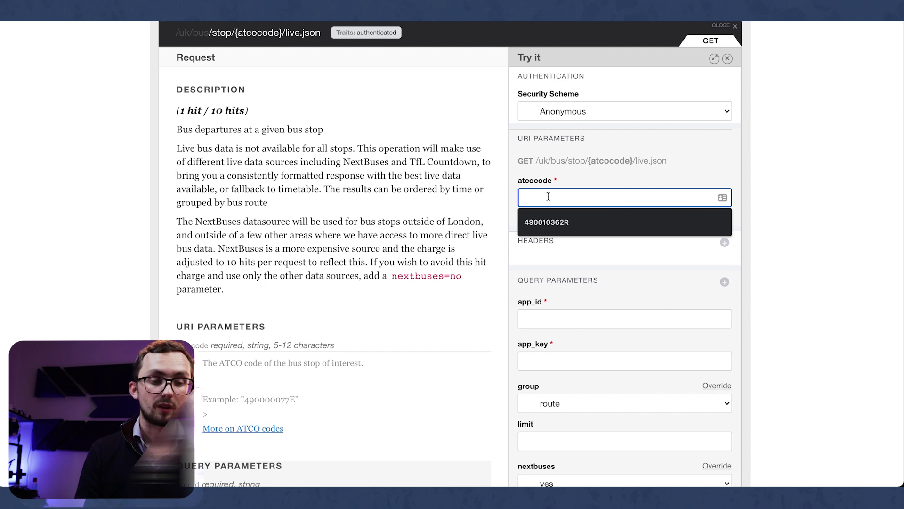
click(500, 190)
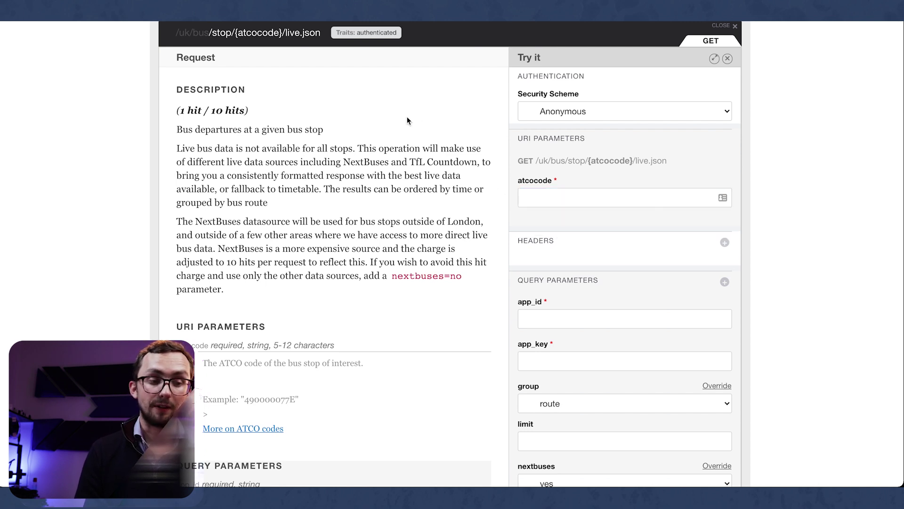
scroll(407, 119, down, 4)
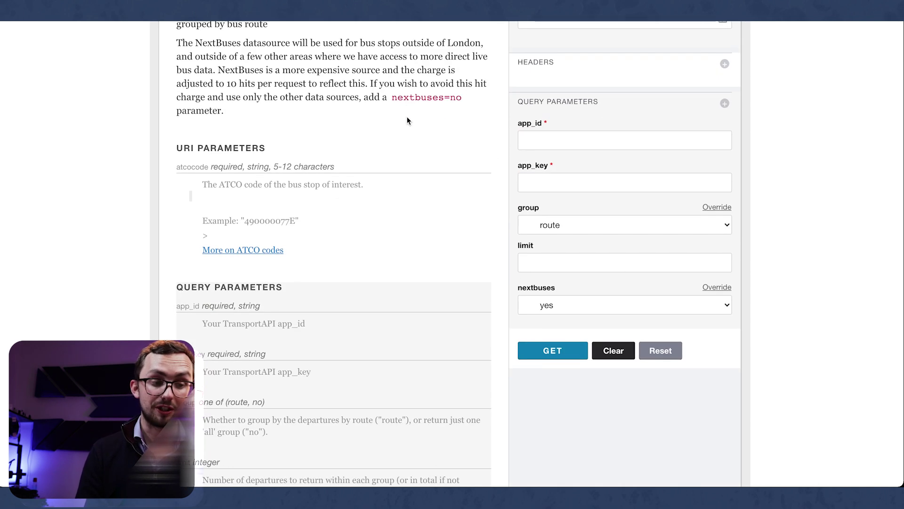
right_click(245, 251)
click(277, 256)
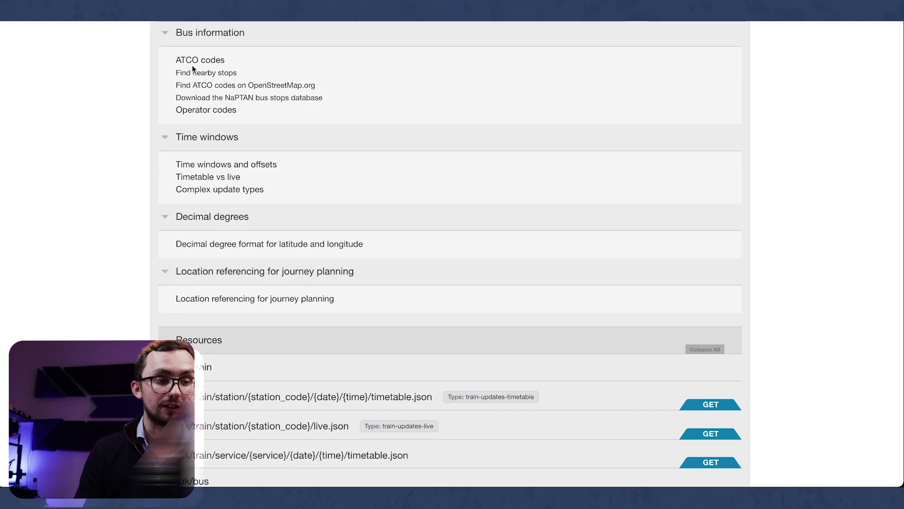
Step: Open the ATCO-codes guide and OpenStreetMap.org, and zoom the map to Stamford Street, London
right_click(210, 89)
click(202, 85)
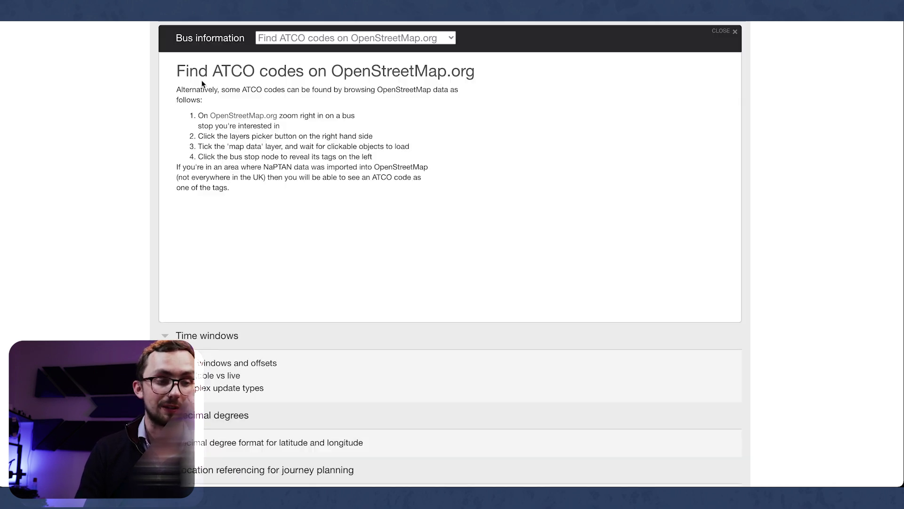
right_click(211, 115)
click(214, 121)
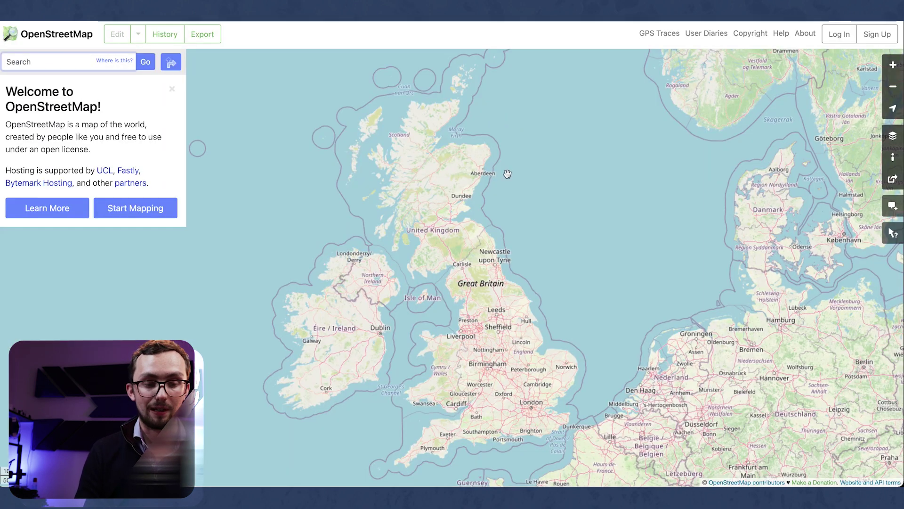
scroll(534, 357, up, 2)
drag(518, 459, 518, 362)
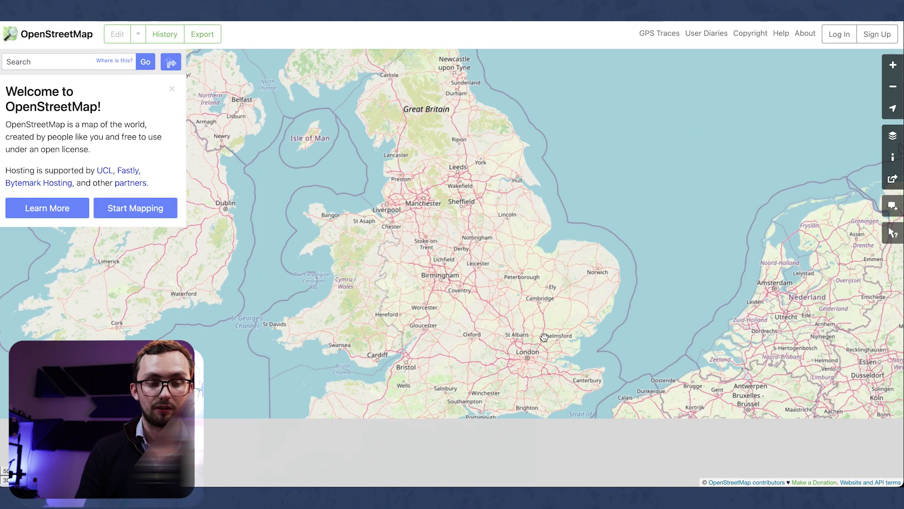
scroll(518, 362, up, 5)
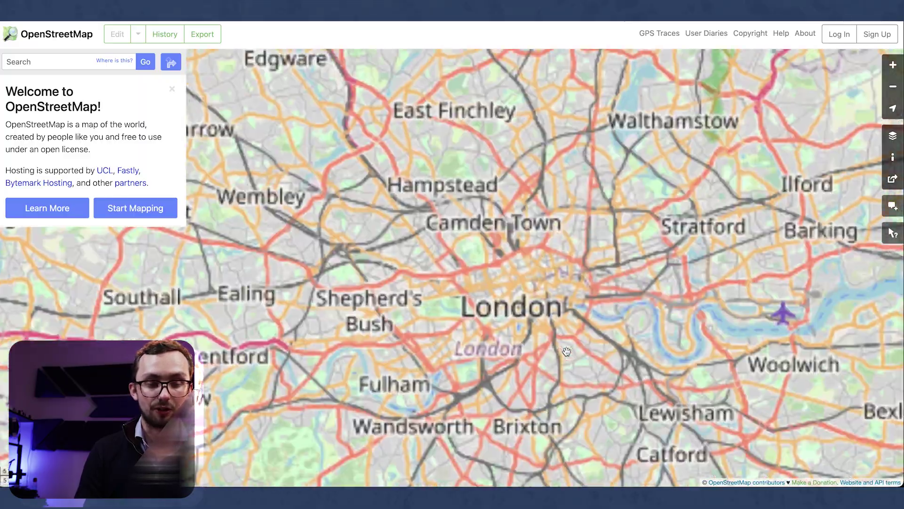
scroll(538, 275, up, 4)
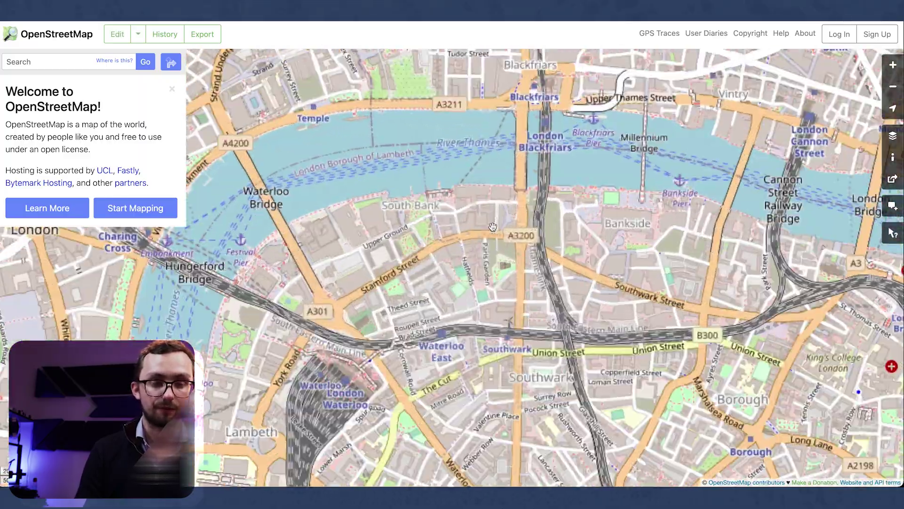
scroll(493, 227, up, 2)
drag(436, 270, 532, 239)
scroll(511, 257, up, 1)
Step: Turn on the Map Data layer and copy the Kings Reach Building stop's naptan:AtcoCode 490008808SF
click(893, 136)
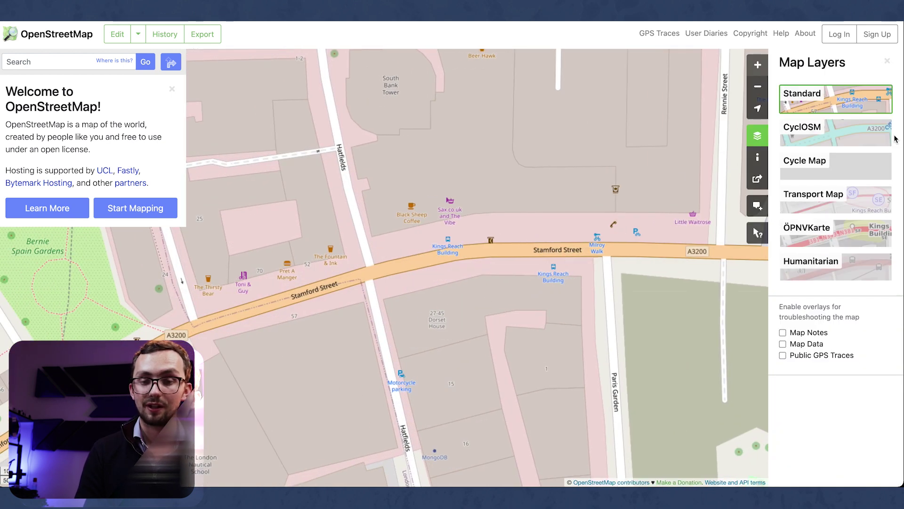
click(806, 345)
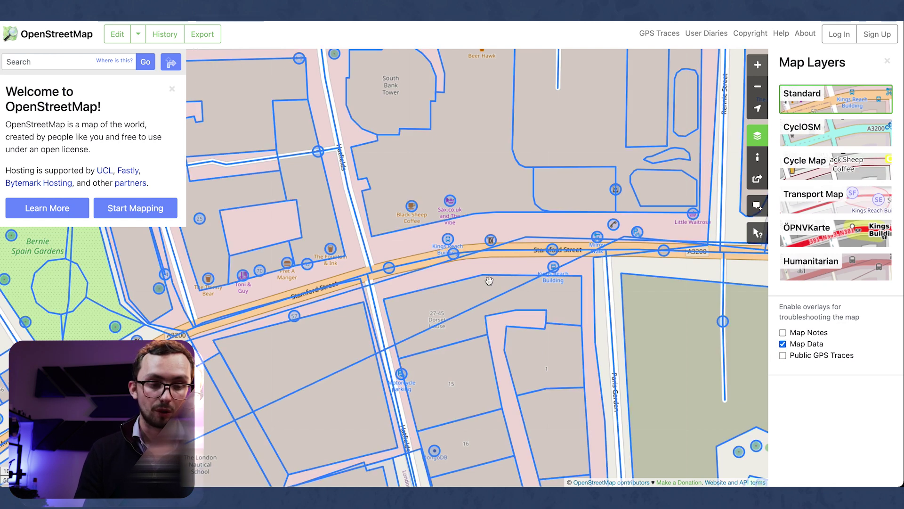
click(447, 241)
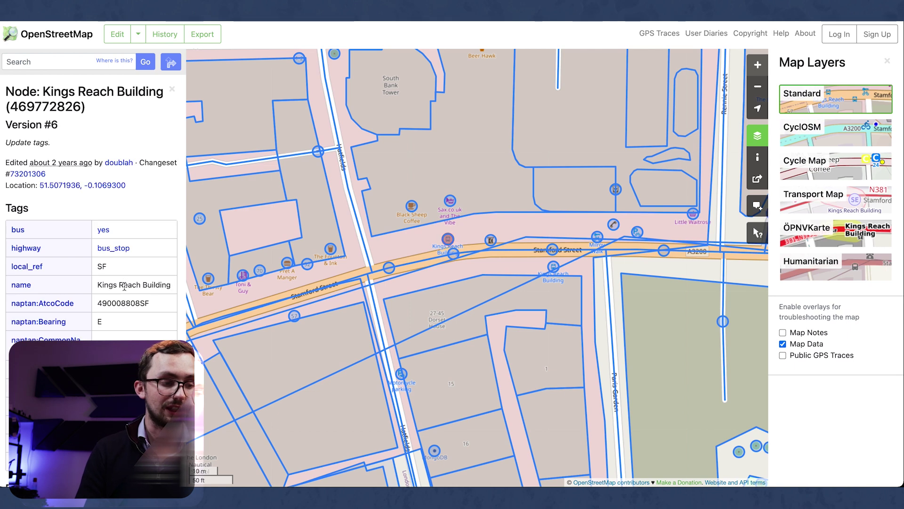
double_click(113, 304)
key(super+c)
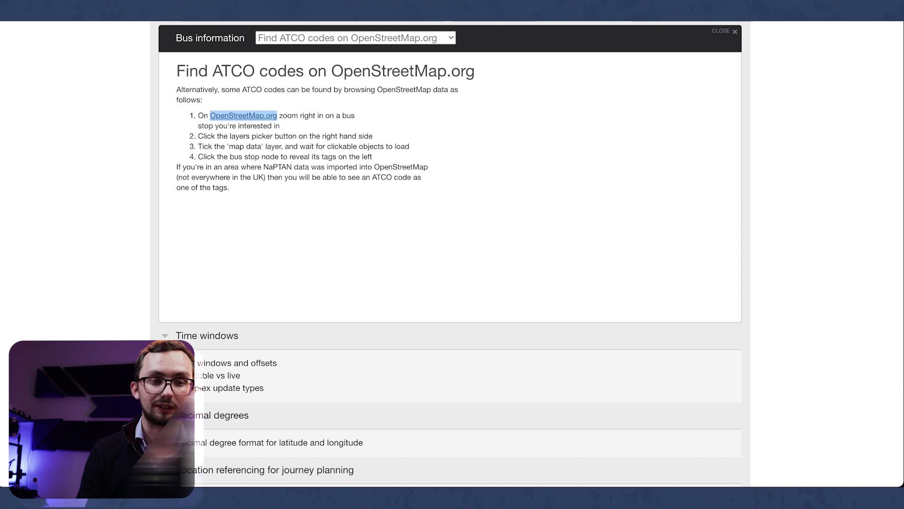
key(Escape)
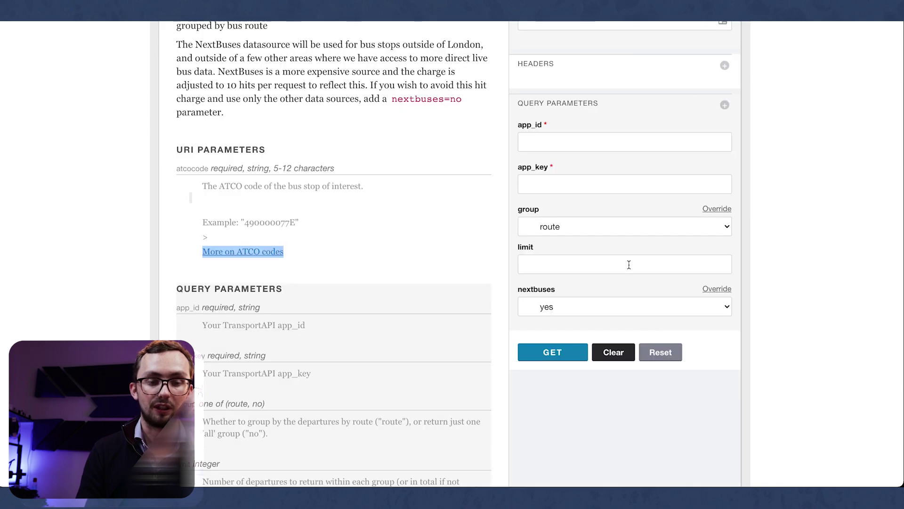
Step: Fill the request form with atcocode 490008808SF, the autofilled app ID and key, grouped by route
scroll(628, 264, up, 7)
scroll(550, 350, down, 3)
click(566, 211)
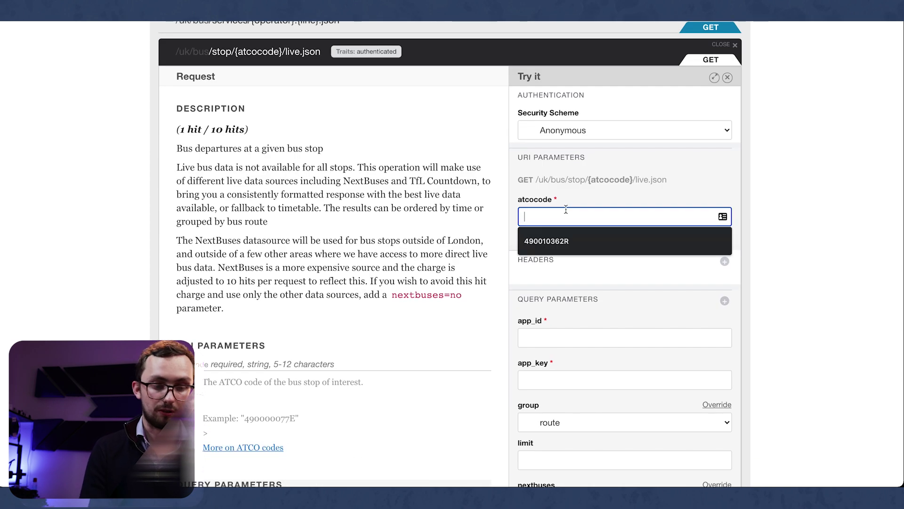
key(super+v)
click(811, 274)
scroll(811, 274, down, 4)
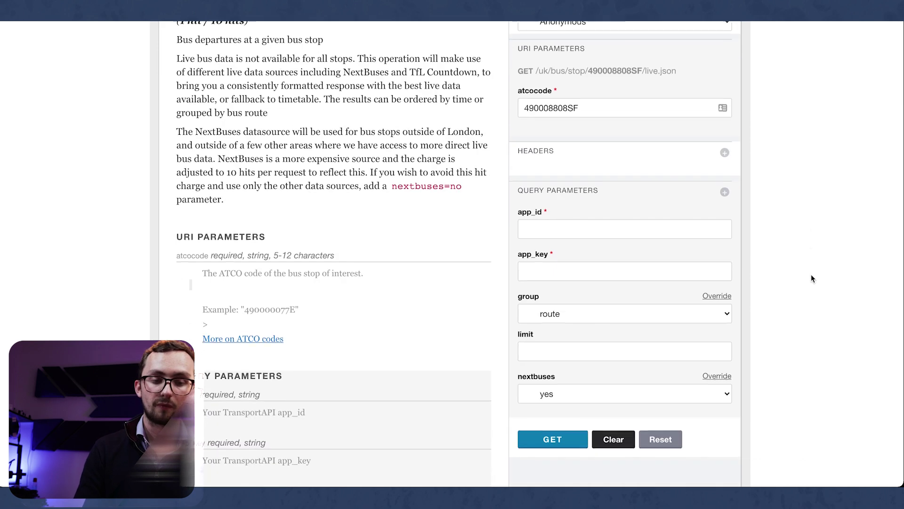
click(644, 186)
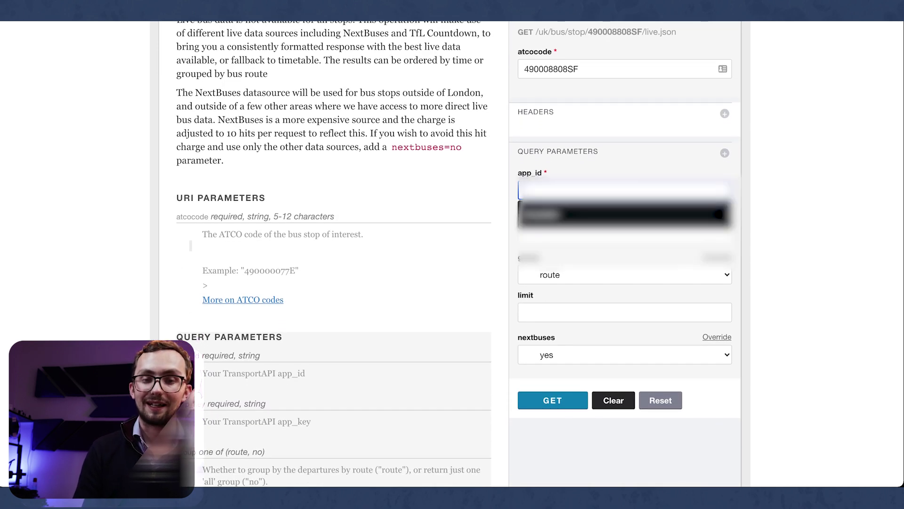
click(627, 215)
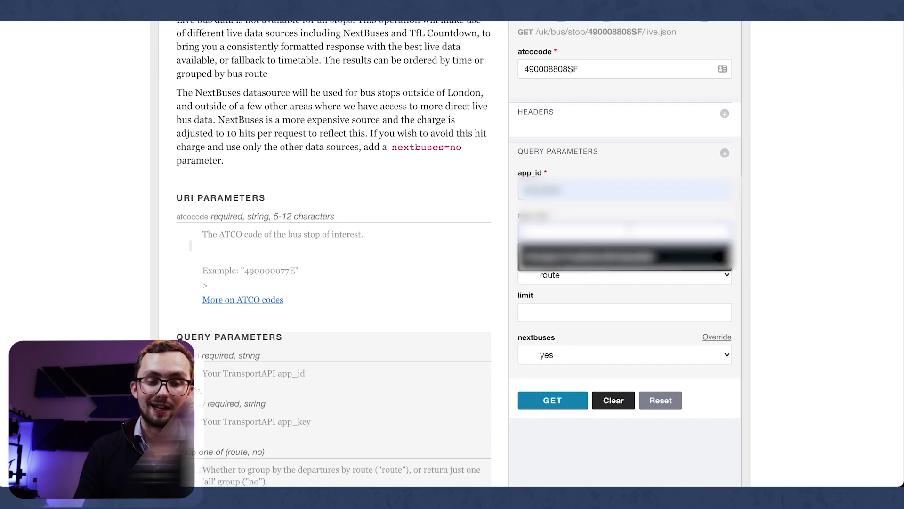
click(602, 276)
click(602, 276)
click(601, 311)
Step: Send the GET request for live departures at stop 490008808SF
scroll(642, 328, down, 6)
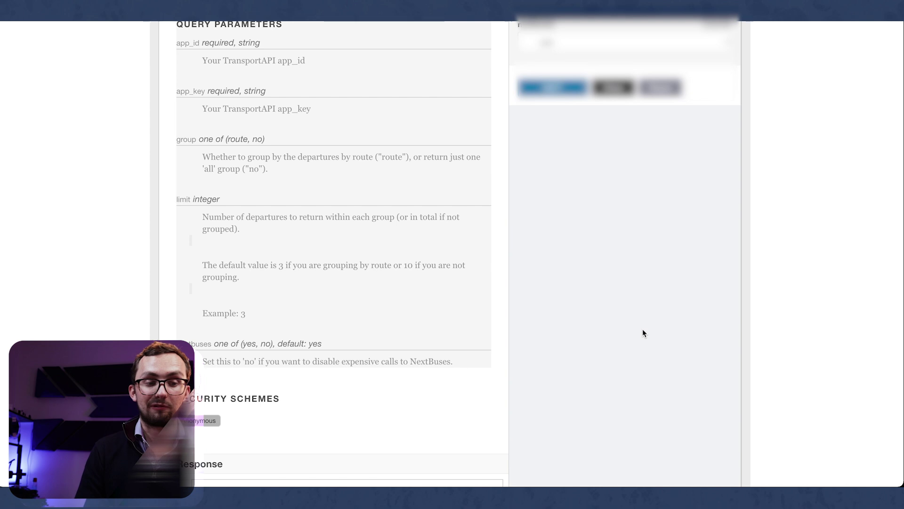
scroll(642, 330, up, 1)
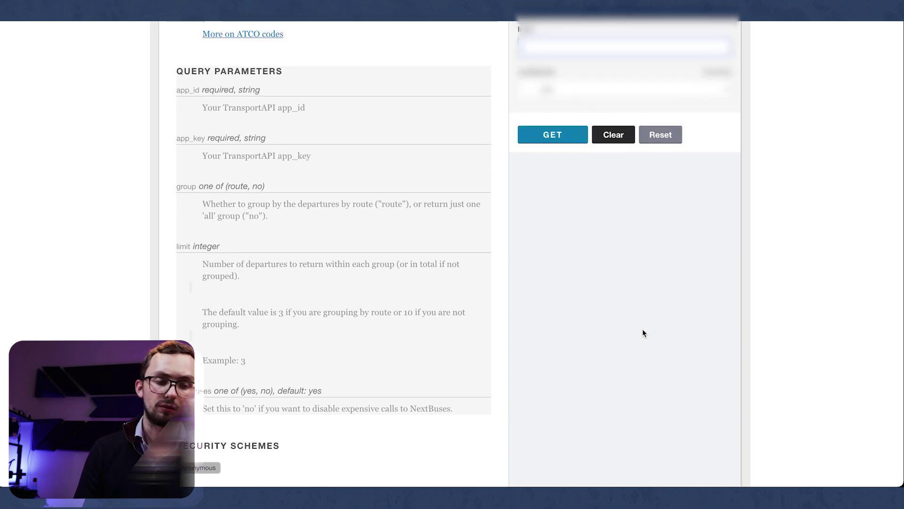
scroll(642, 331, up, 5)
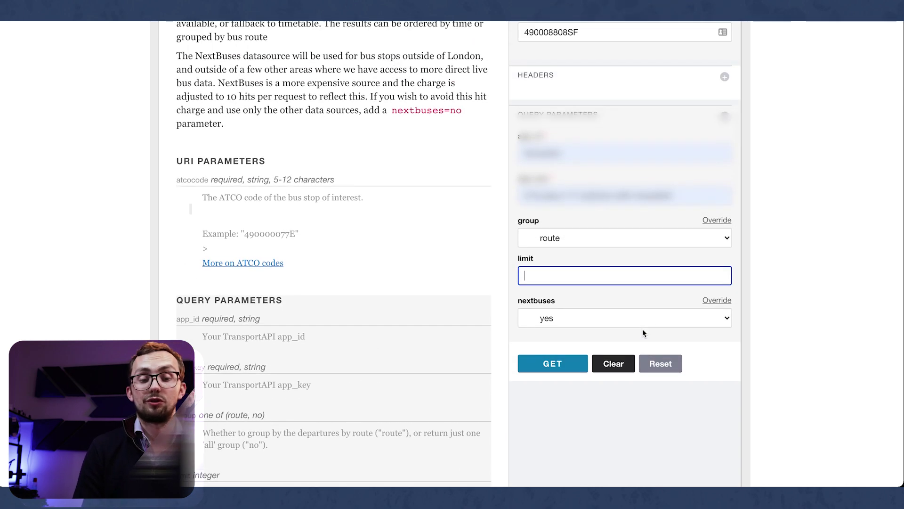
scroll(565, 364, up, 1)
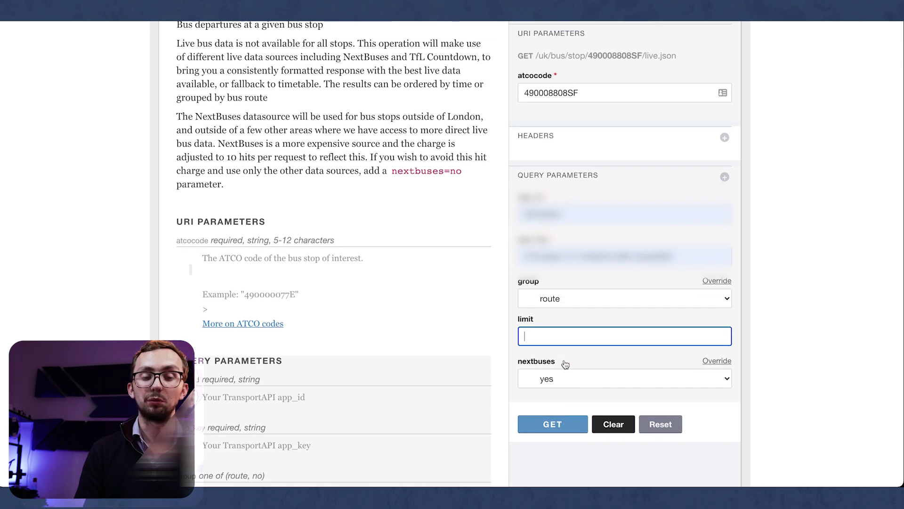
scroll(565, 364, down, 1)
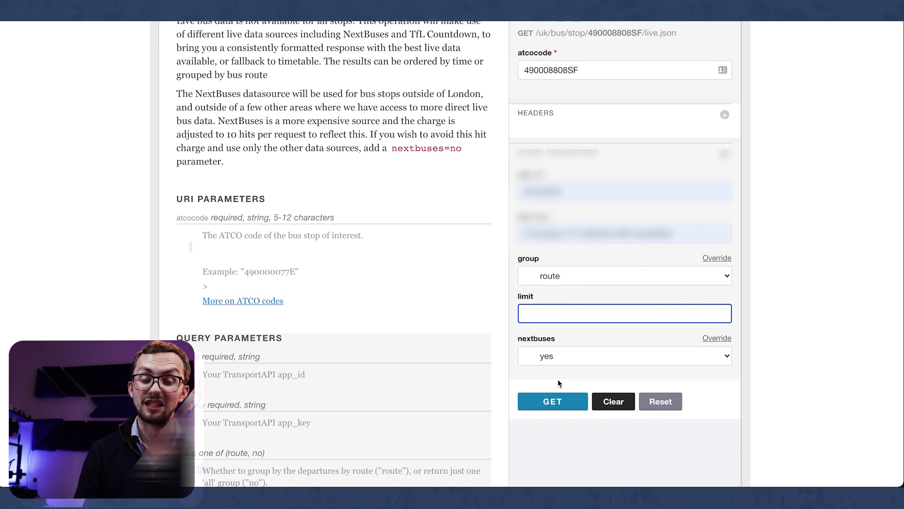
click(546, 404)
Step: Select the entire JSON response body listing the route 381 departures
scroll(349, 200, up, 6)
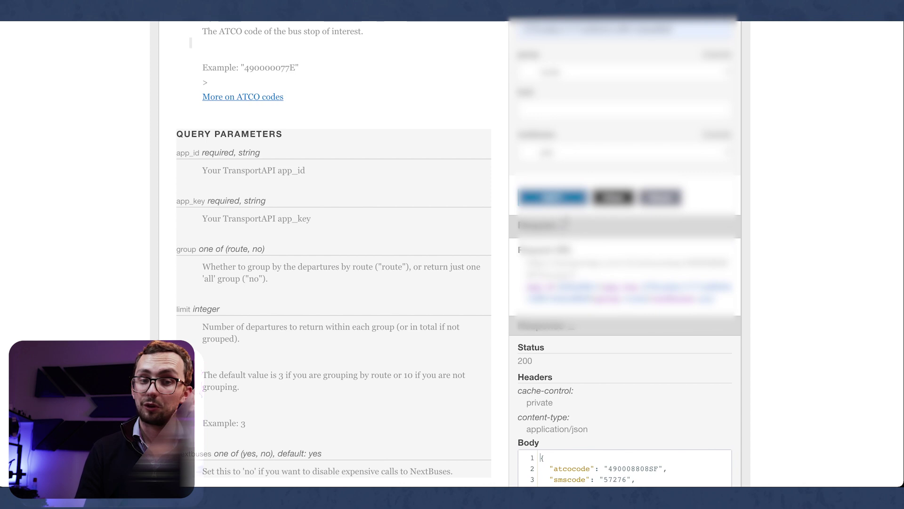
scroll(653, 269, down, 6)
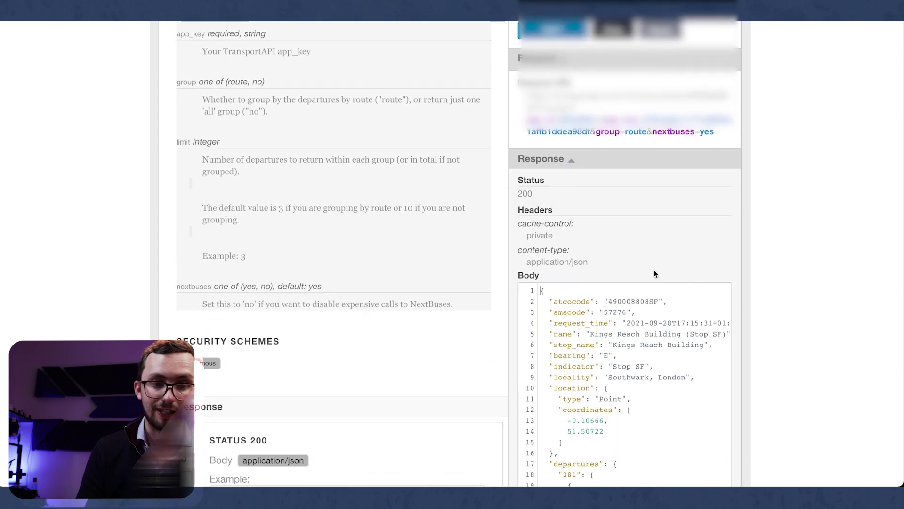
scroll(654, 269, down, 3)
scroll(655, 245, up, 3)
scroll(655, 212, down, 2)
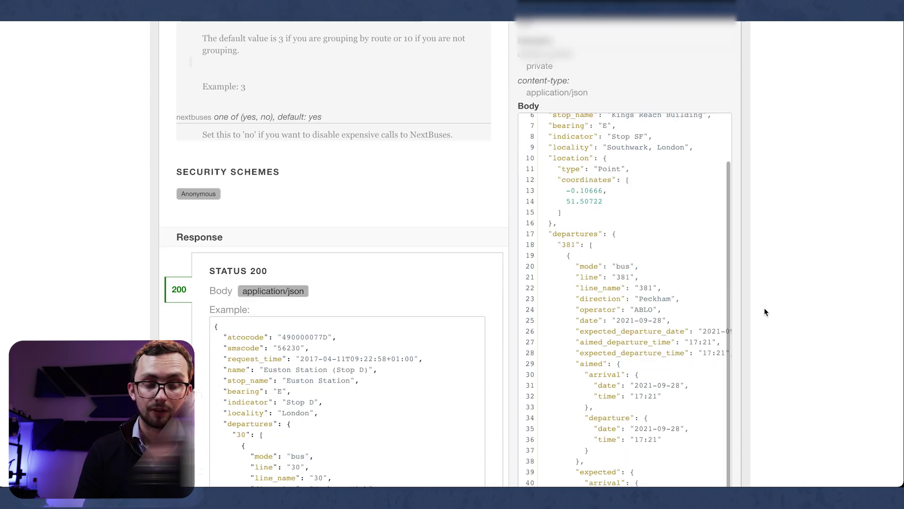
scroll(573, 216, up, 2)
drag(543, 81, 682, 485)
scroll(681, 446, down, 5)
shift+click(642, 477)
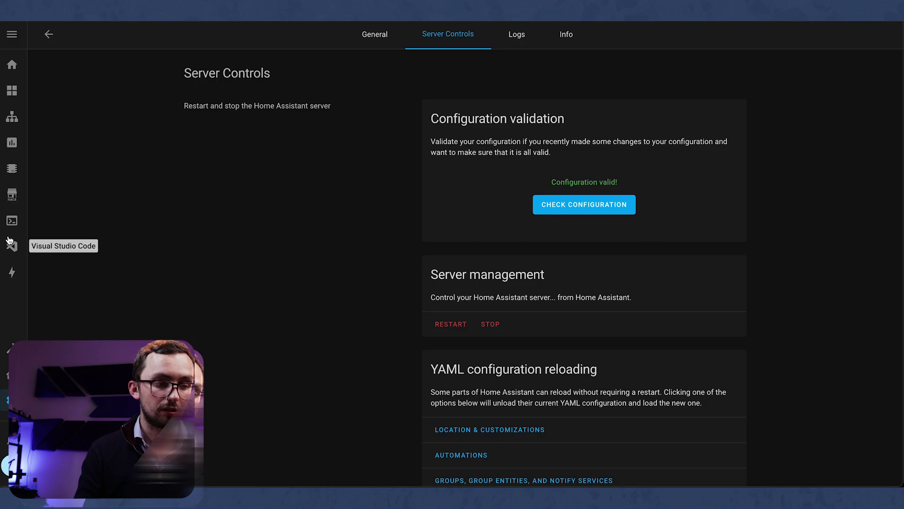
Step: Create test.json in the config folder with the VS Code add-on and paste the departures JSON into it
click(9, 249)
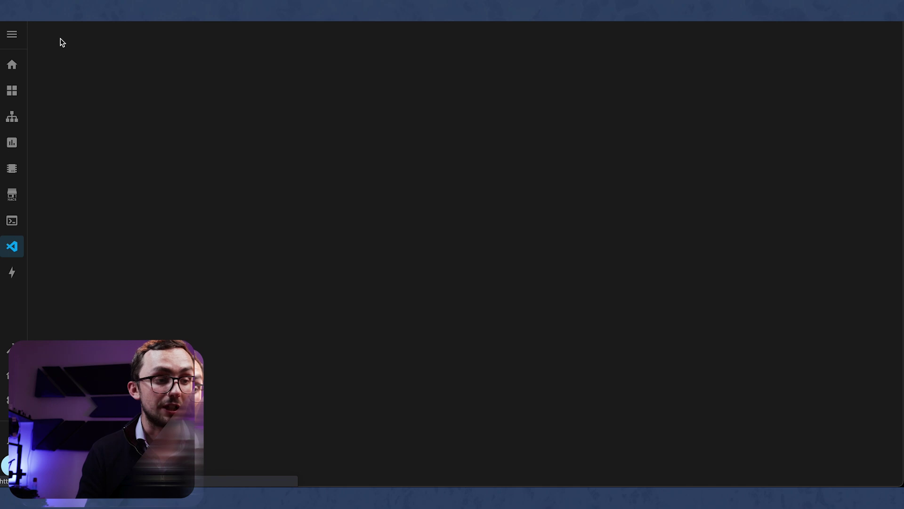
click(98, 44)
text(test.jsp)
key(BackSpace)
text(on)
key(Return)
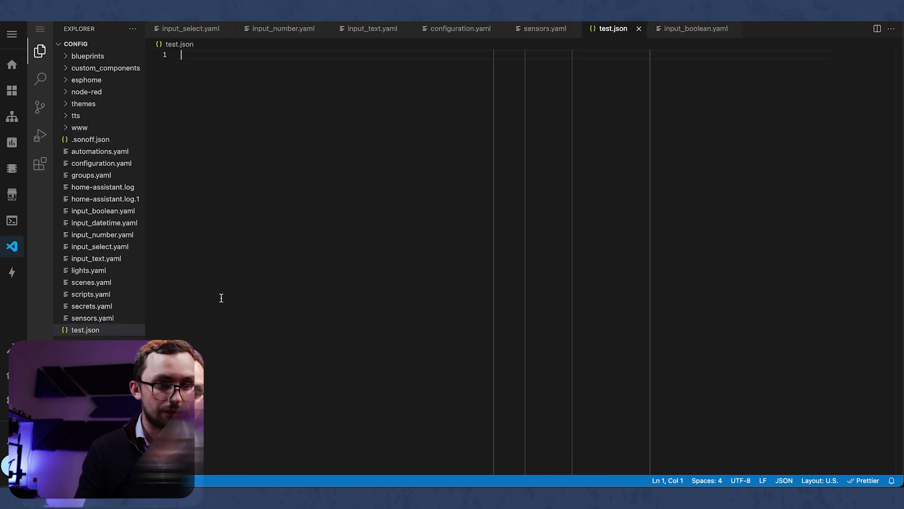
key(ctrl+v)
Step: Collapse and re-expand the route 381 departures list to inspect its entries
scroll(284, 359, up, 15)
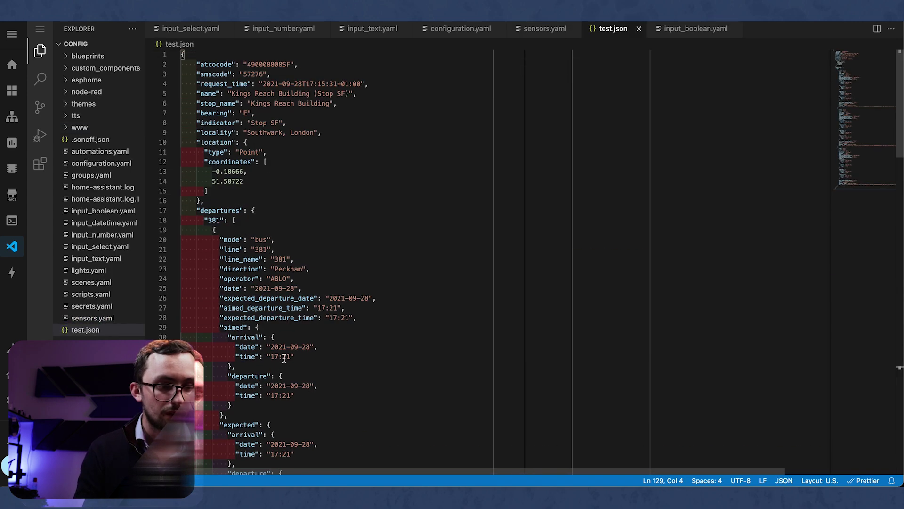
click(215, 220)
click(174, 220)
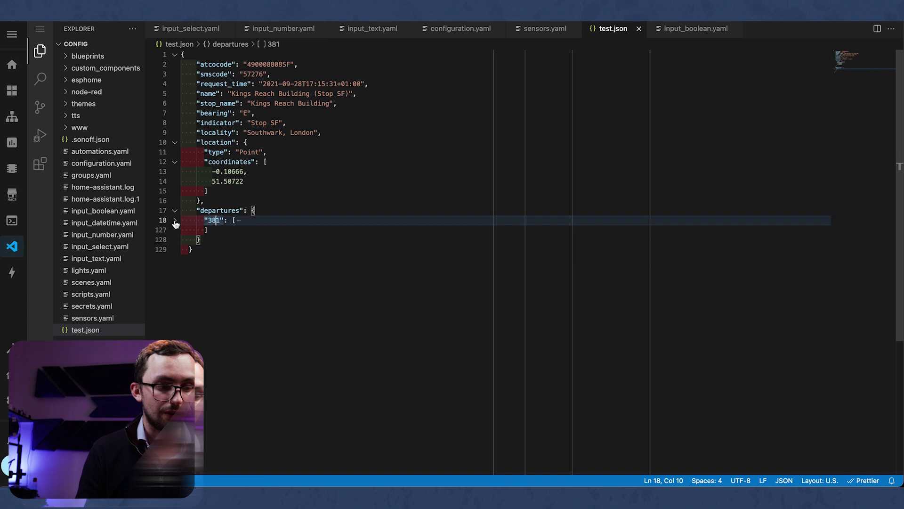
click(175, 221)
scroll(226, 267, down, 10)
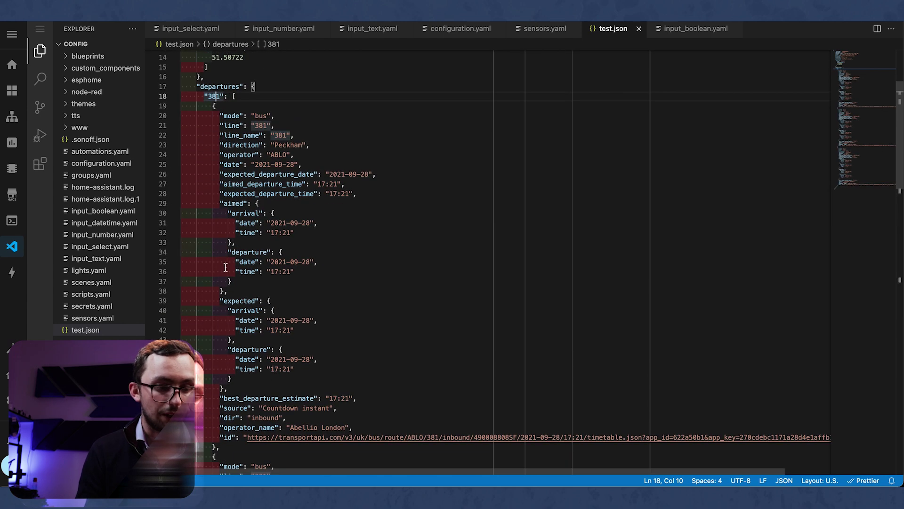
click(226, 267)
scroll(225, 267, up, 5)
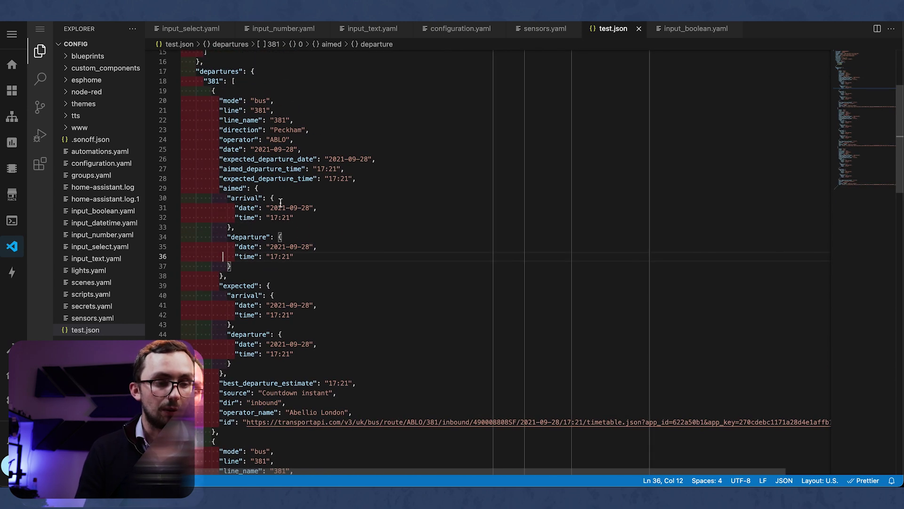
Step: Inspect the Peckham direction, two buses' expected departure minutes, and a departure date's year
double_click(293, 129)
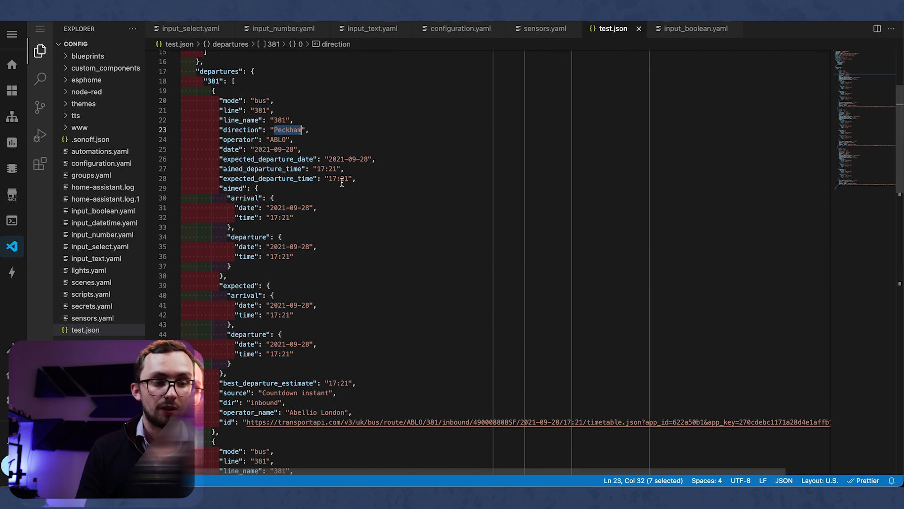
double_click(343, 179)
scroll(360, 181, down, 8)
scroll(361, 181, up, 5)
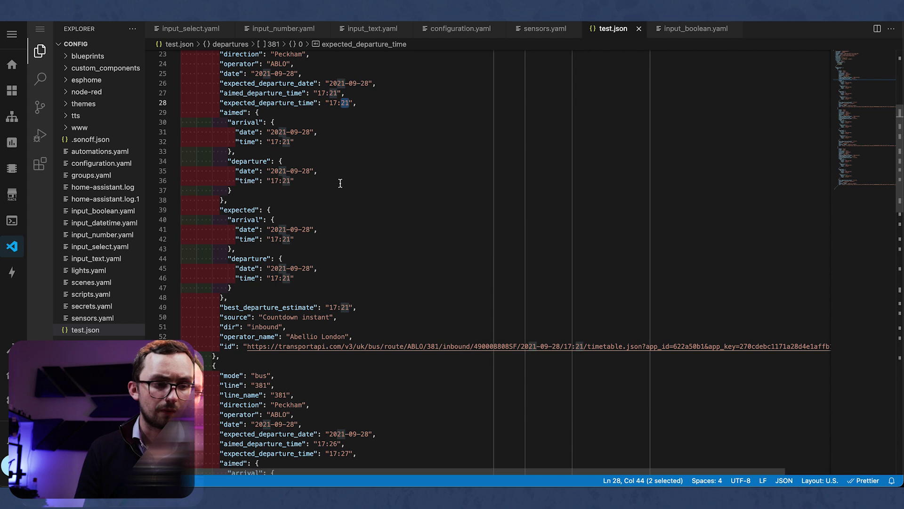
scroll(292, 249, down, 7)
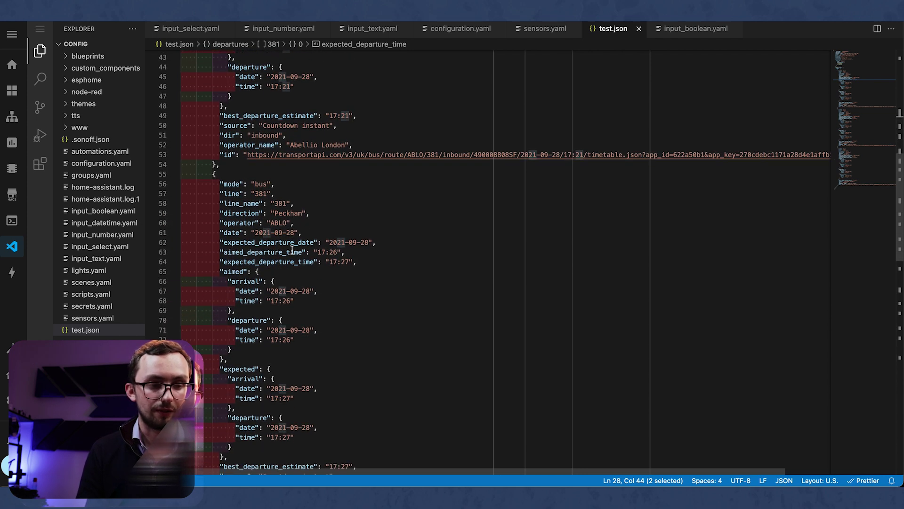
scroll(292, 250, down, 1)
double_click(340, 220)
scroll(340, 220, down, 11)
scroll(340, 219, down, 4)
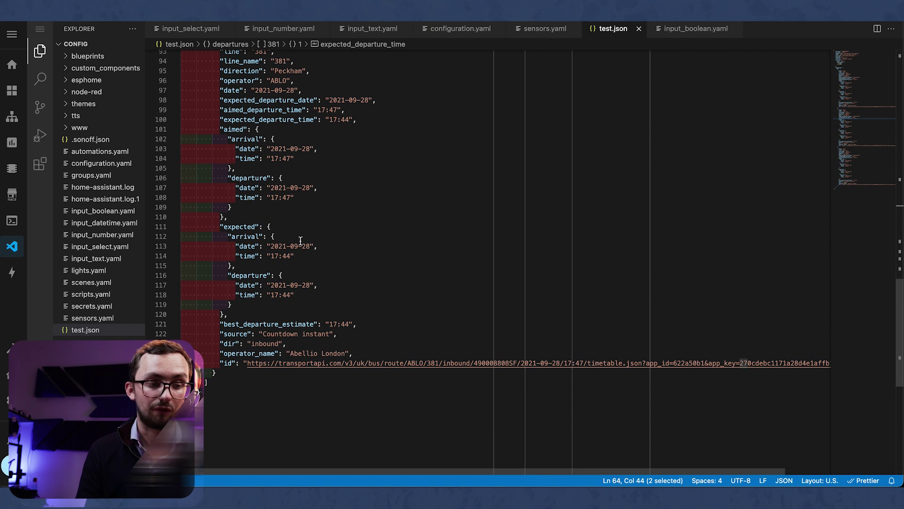
double_click(284, 286)
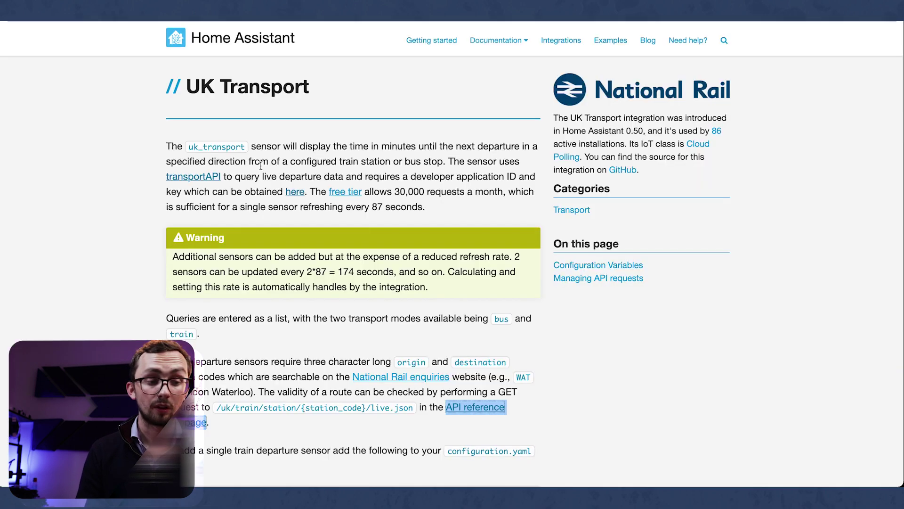
Step: Copy the UK Transport example sensor configuration from the docs into sensors.yaml
scroll(274, 216, down, 1)
scroll(274, 216, down, 4)
drag(282, 298, 168, 232)
drag(306, 299, 481, 229)
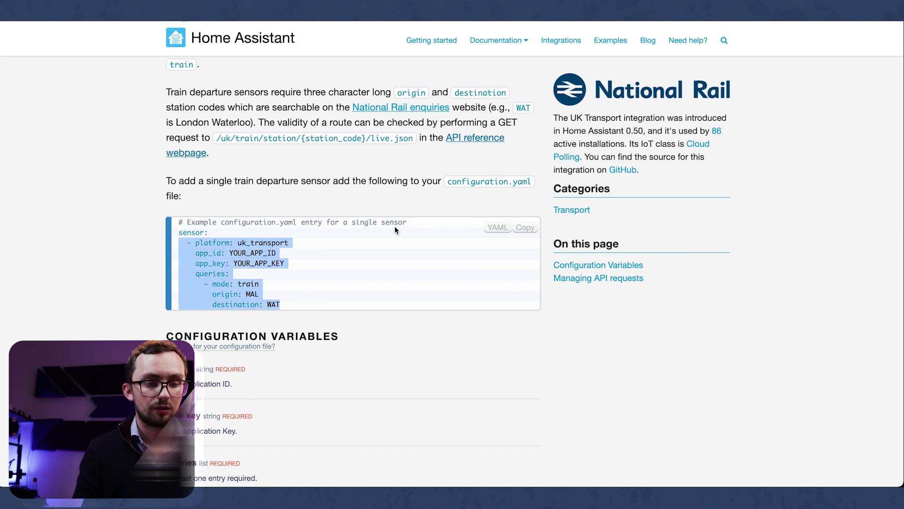
click(530, 229)
key(ctrl+Tab)
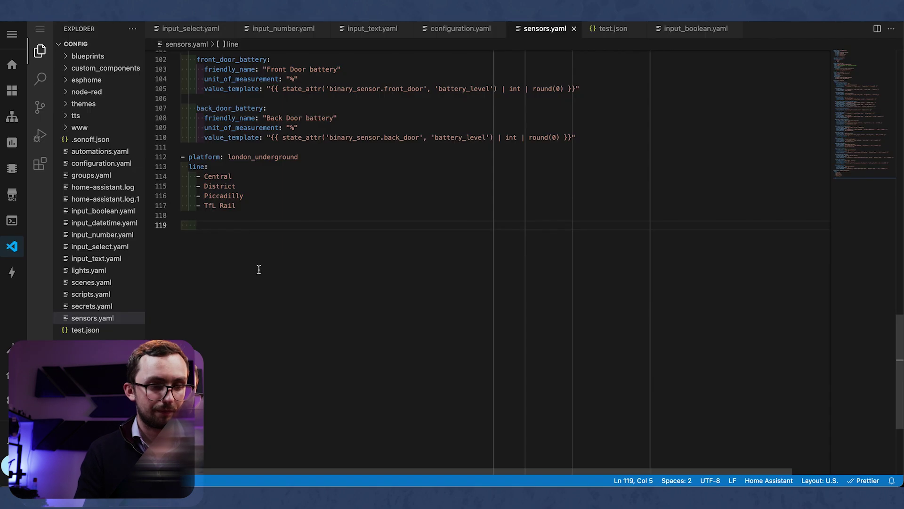
key(super+v)
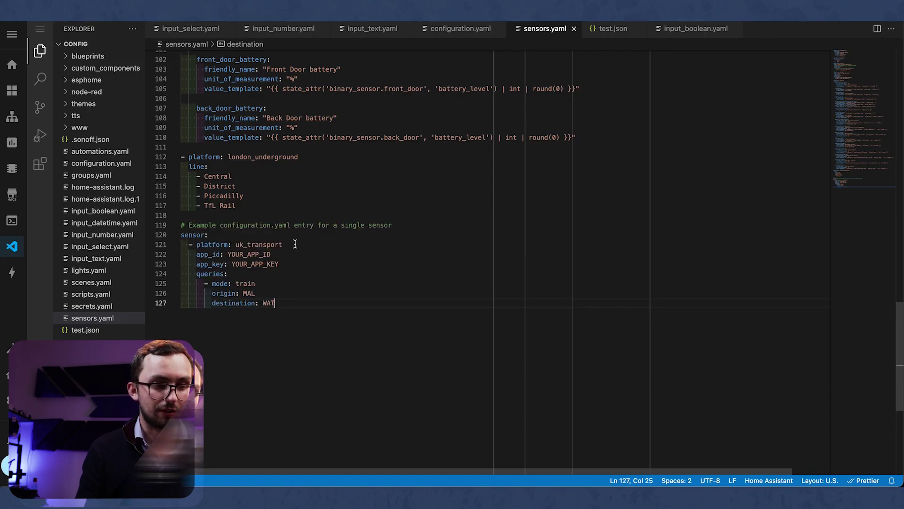
Step: Remove the extra header lines and outdent the uk_transport block to match the other sensors
click(291, 235)
key(super+BackSpace)
key(BackSpace)
key(super+BackSpace)
drag(275, 293, 168, 236)
key(shift+Tab)
click(258, 255)
Step: Replace the app ID and app key placeholders with !secret references, using transport_key for the key
double_click(249, 234)
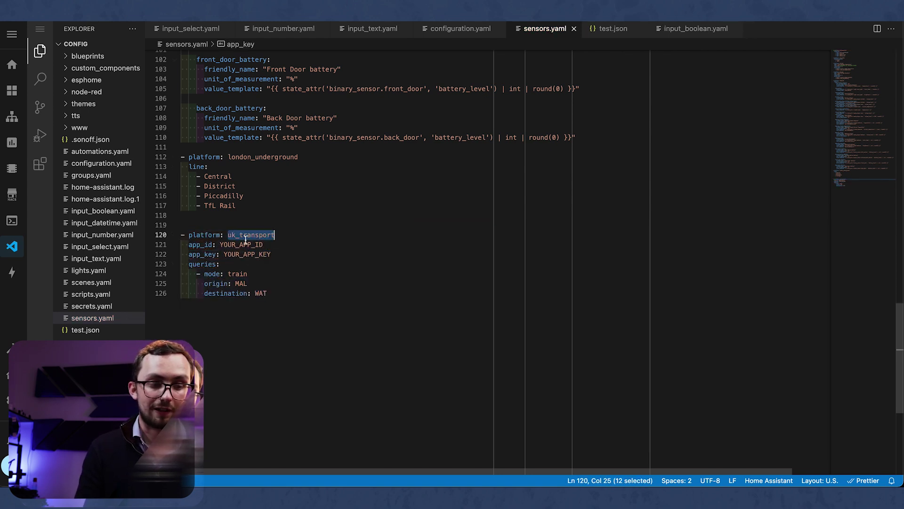
double_click(256, 245)
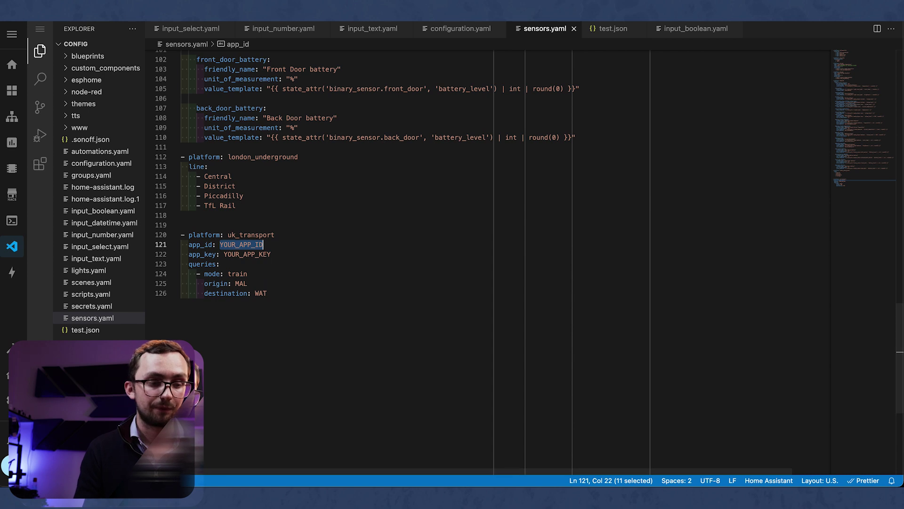
text(!secret )
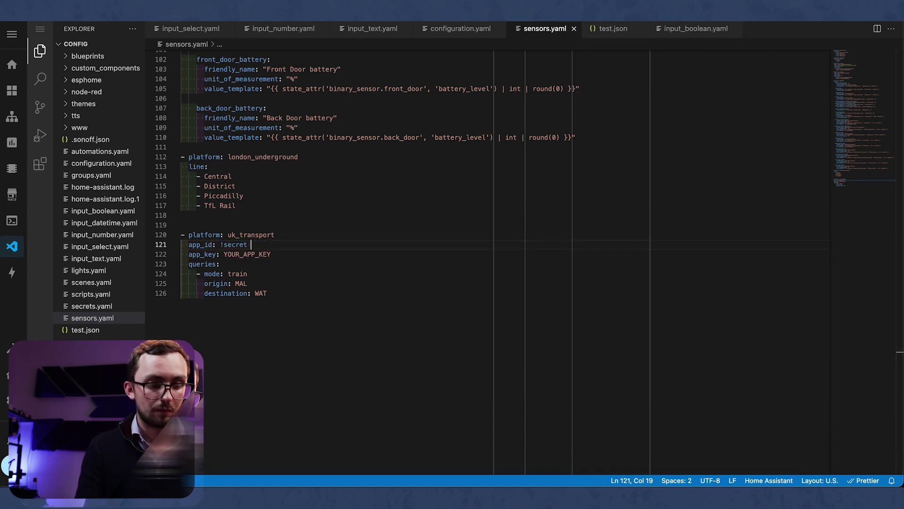
text(trans)
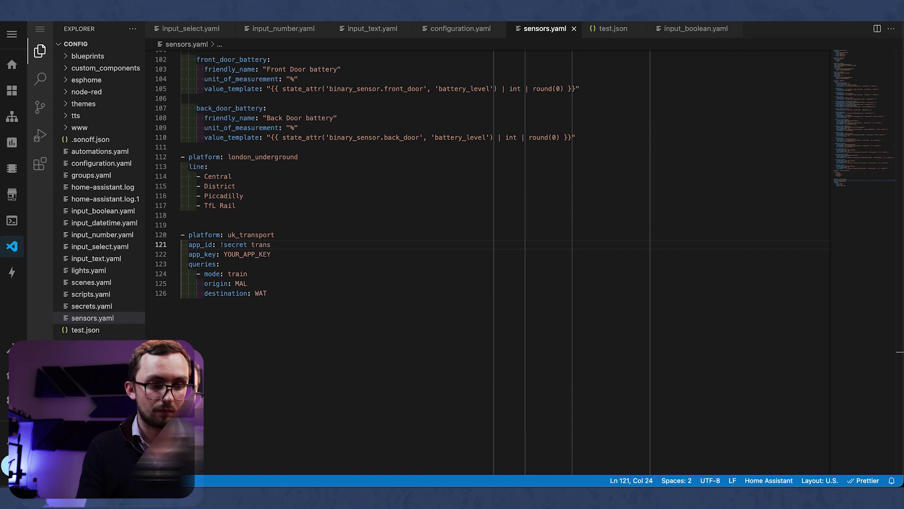
text(port_ID)
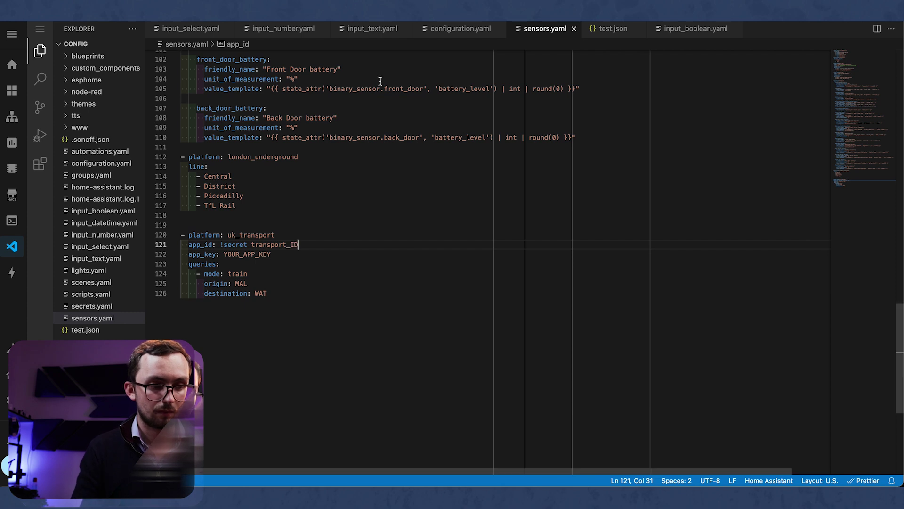
double_click(246, 254)
text(!secr)
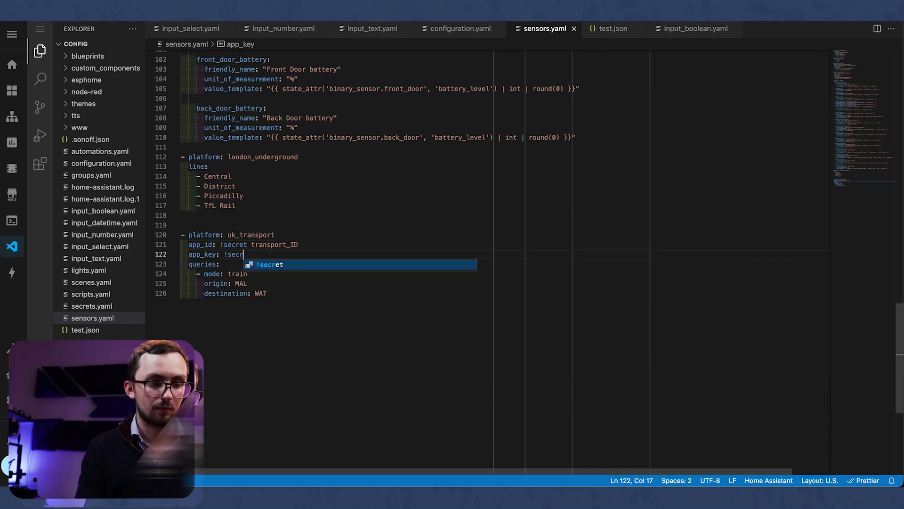
text(et transpo)
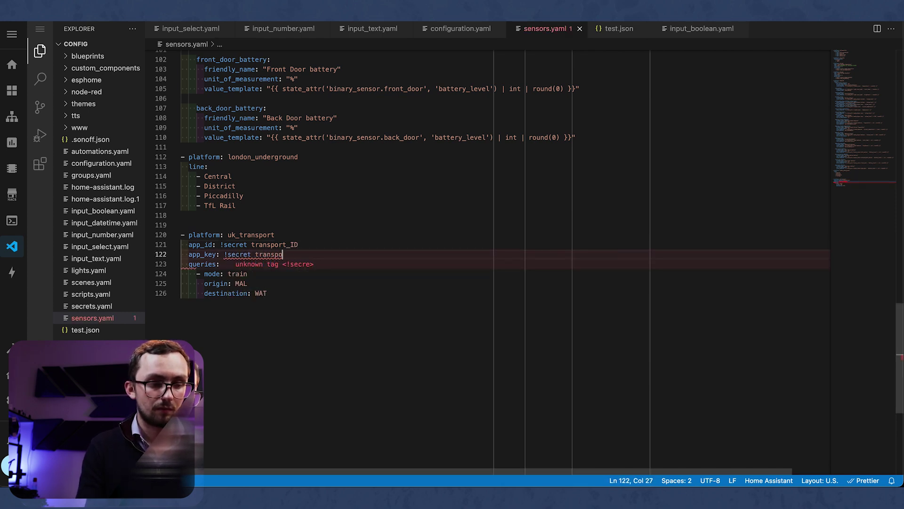
text(rt_key)
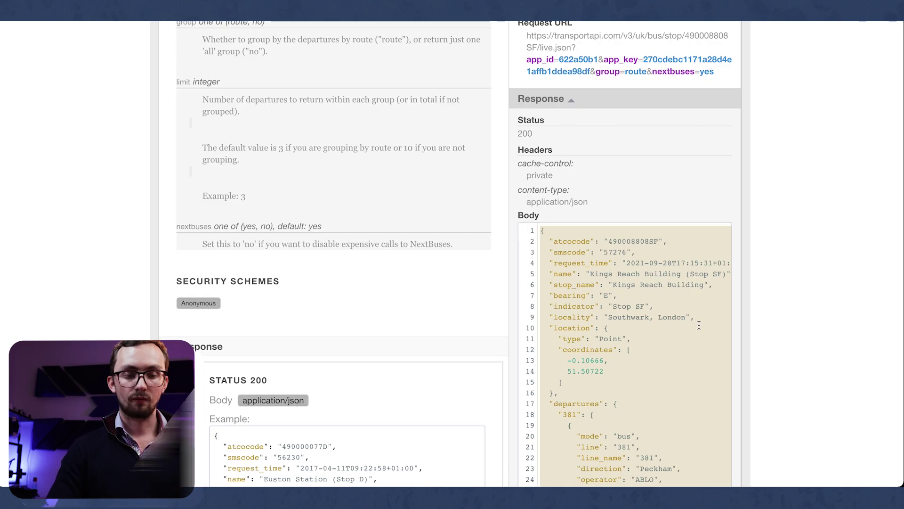
Step: Select the Peckham direction name in the TransportAPI departures response to copy it
scroll(699, 325, down, 5)
scroll(693, 333, down, 2)
scroll(674, 325, up, 2)
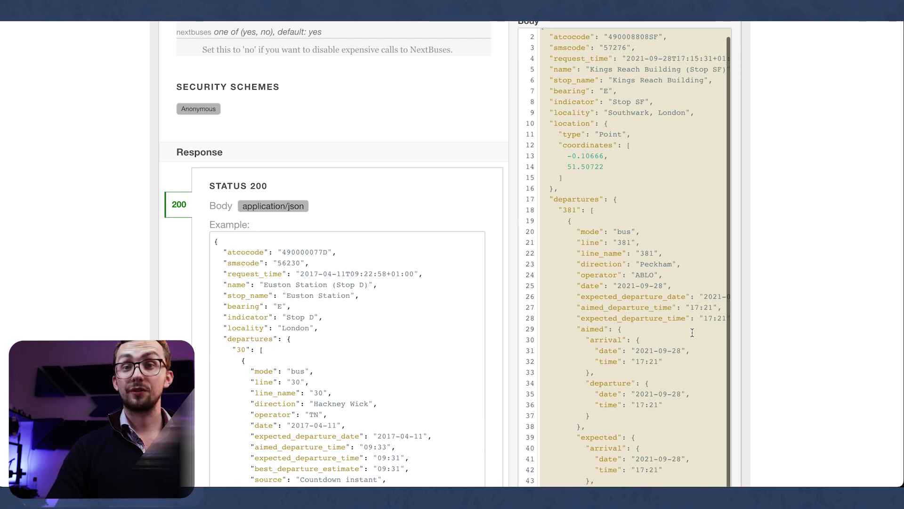
double_click(653, 274)
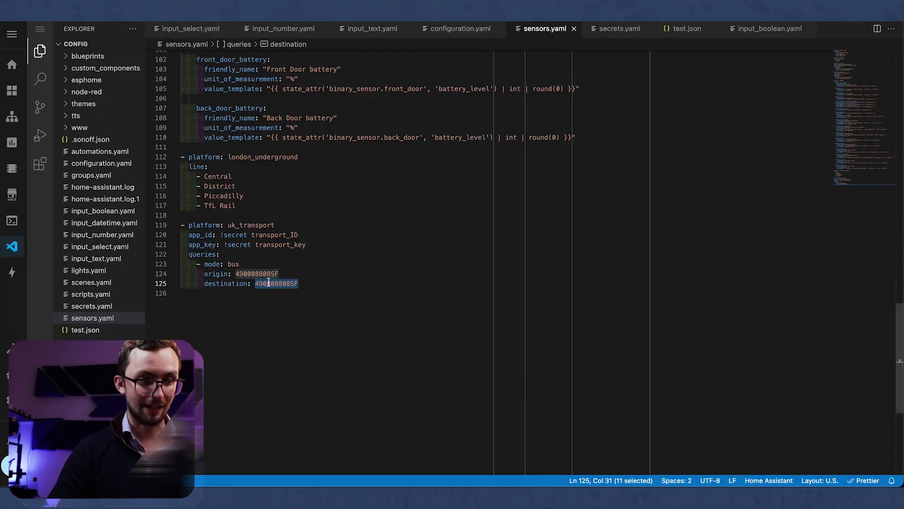
Step: Paste Peckham as the bus sensor's destination in sensors.yaml
key(ctrl+v)
double_click(260, 274)
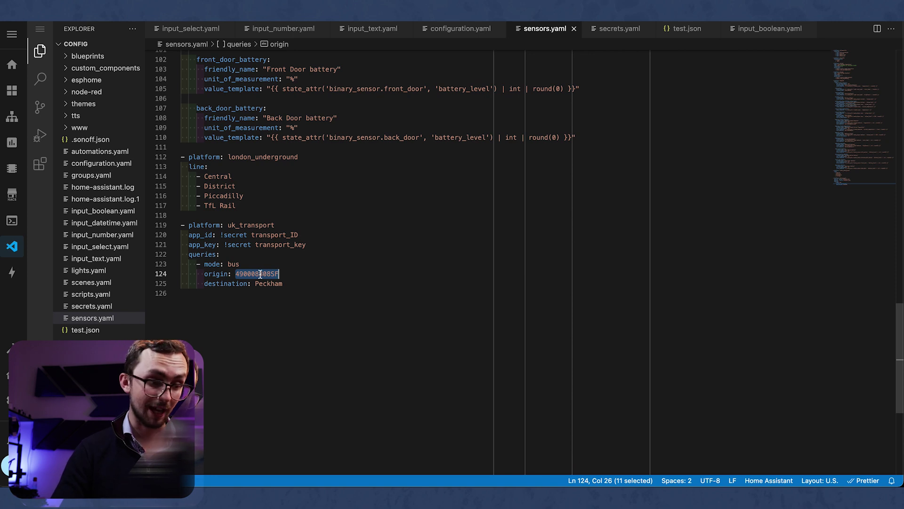
click(283, 284)
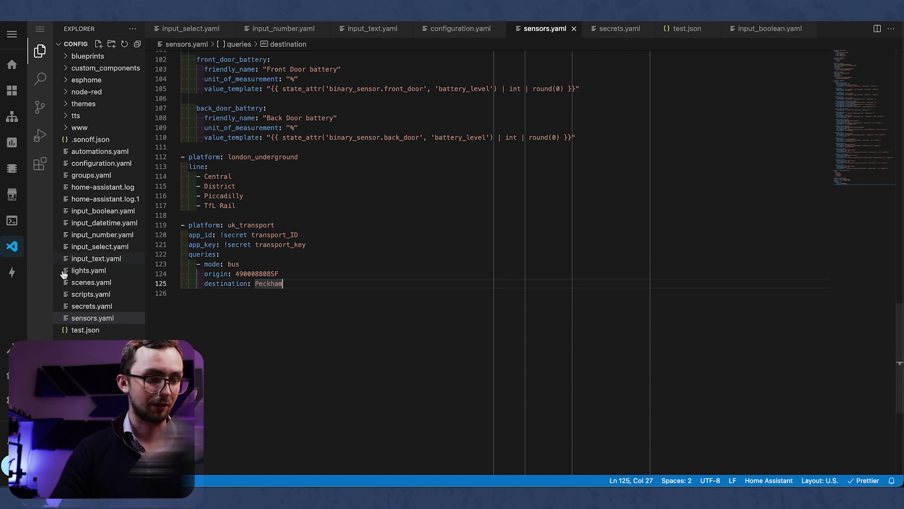
Step: Run Check Configuration from Configuration > Server Controls
click(6, 400)
scroll(478, 286, down, 10)
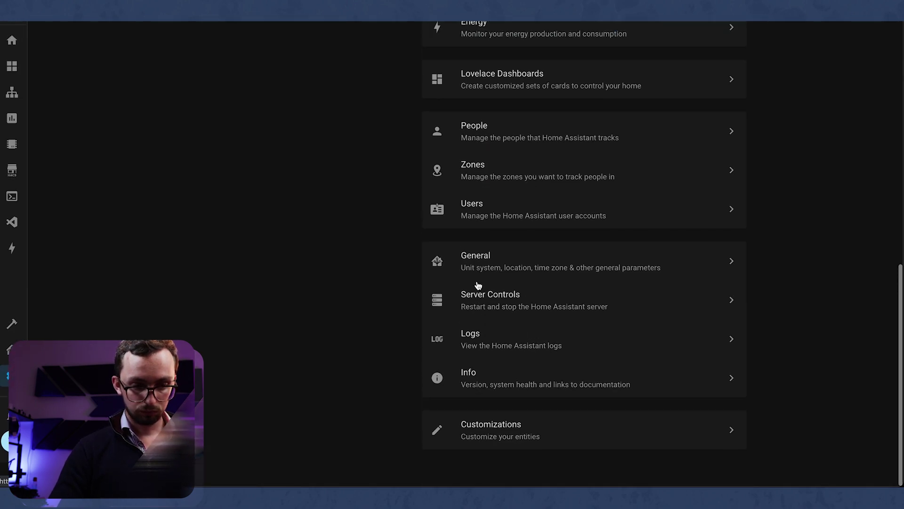
click(493, 341)
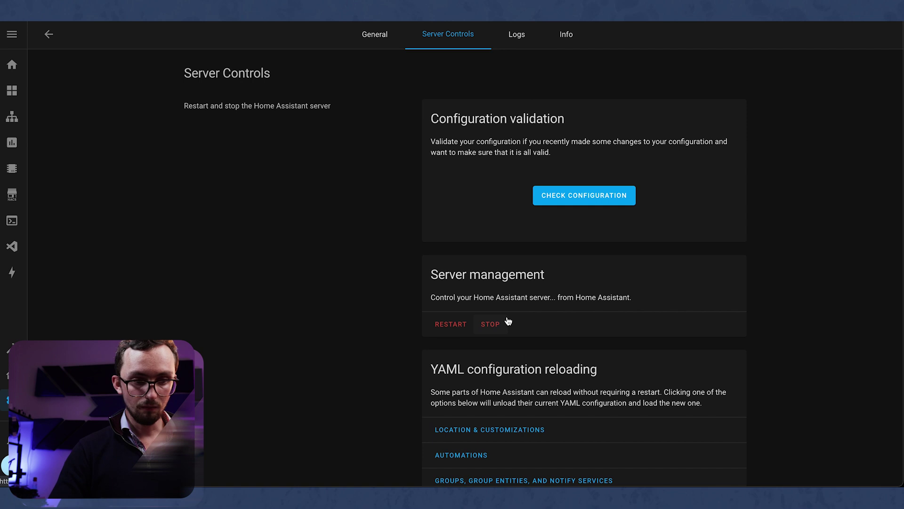
click(559, 200)
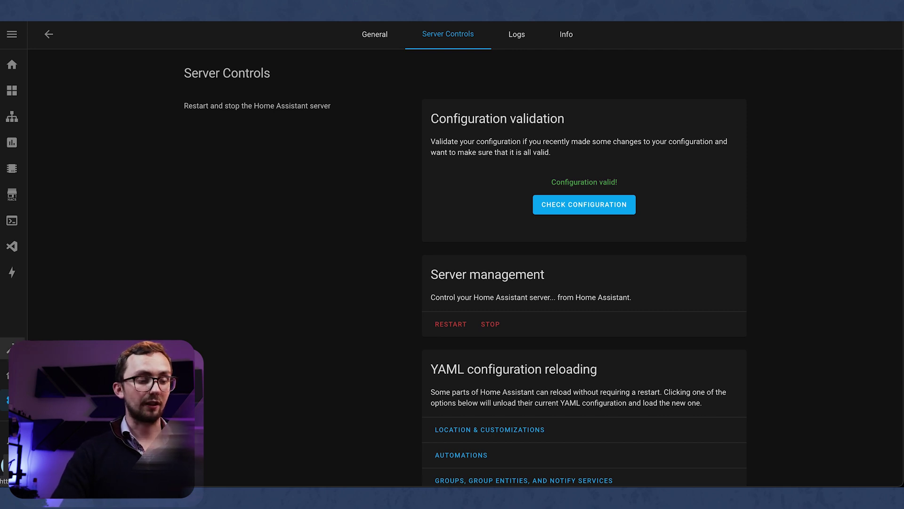
Step: Filter the Developer Tools entity states for 'bus'
click(10, 349)
click(82, 326)
text(bus)
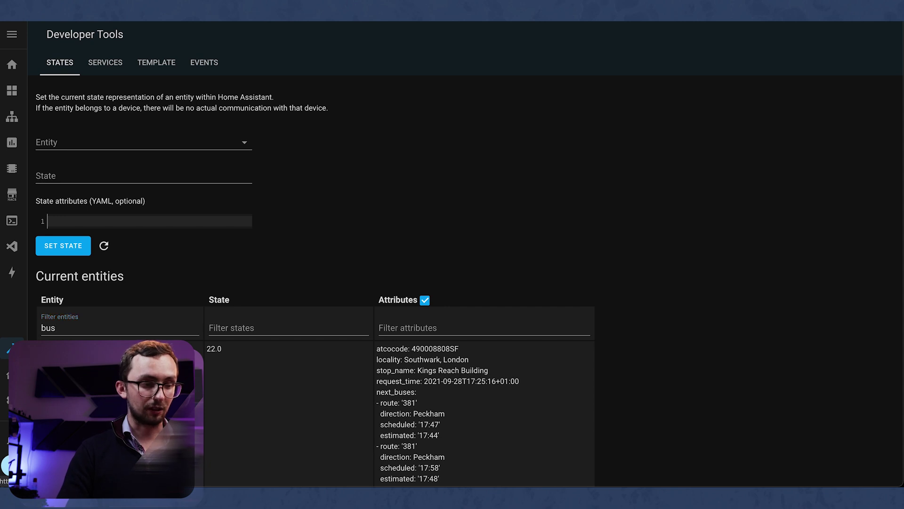
Step: Review sensor.next_bus_to_peckham's scheduled and estimated bus times, then load sensor.district
click(95, 350)
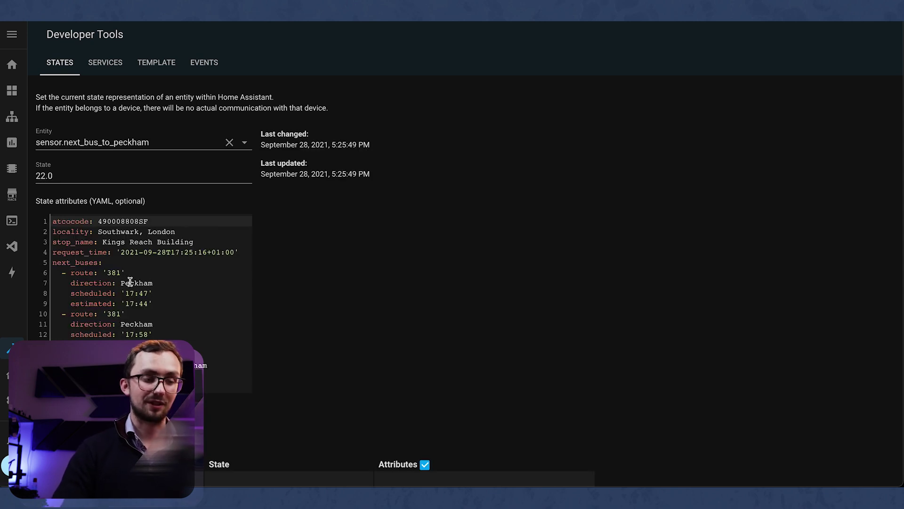
drag(63, 273, 176, 313)
click(158, 335)
click(147, 293)
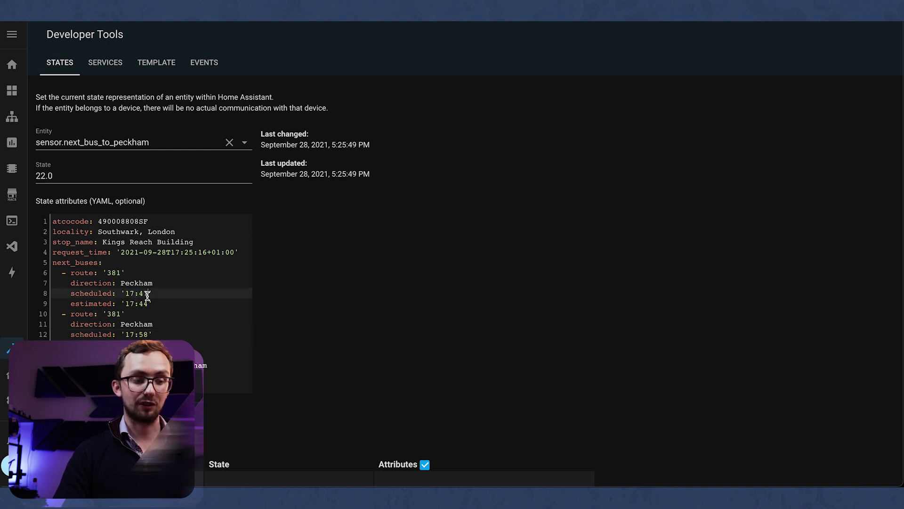
triple_click(138, 341)
click(150, 336)
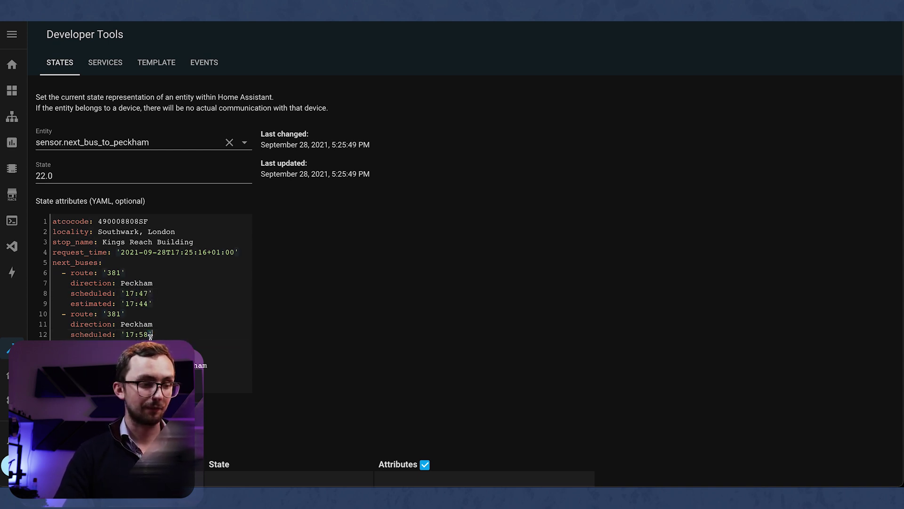
scroll(150, 336, down, 3)
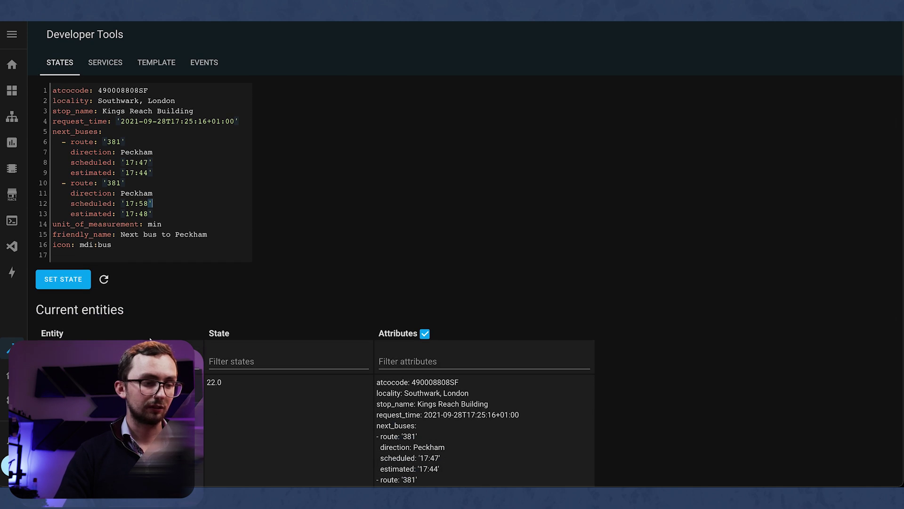
click(155, 382)
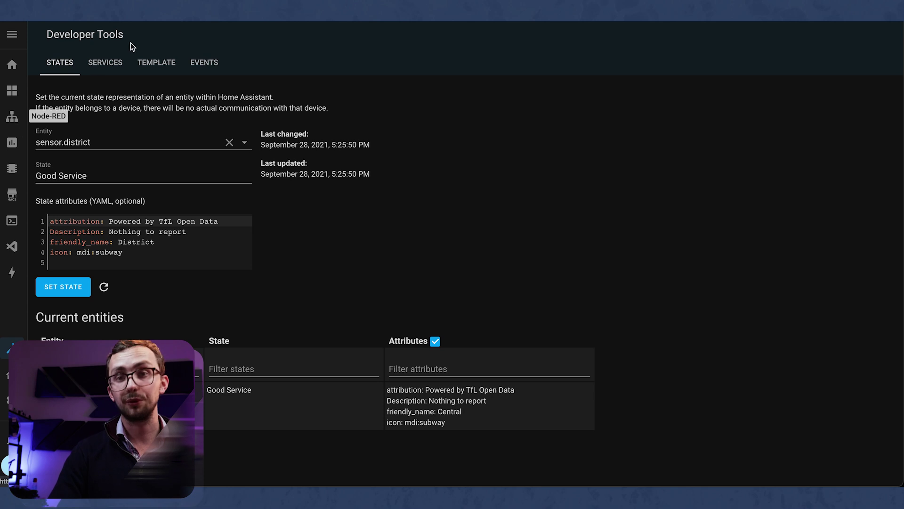
Step: Add a timestamp inject node and a current state node to the Node-RED Test flow
click(12, 116)
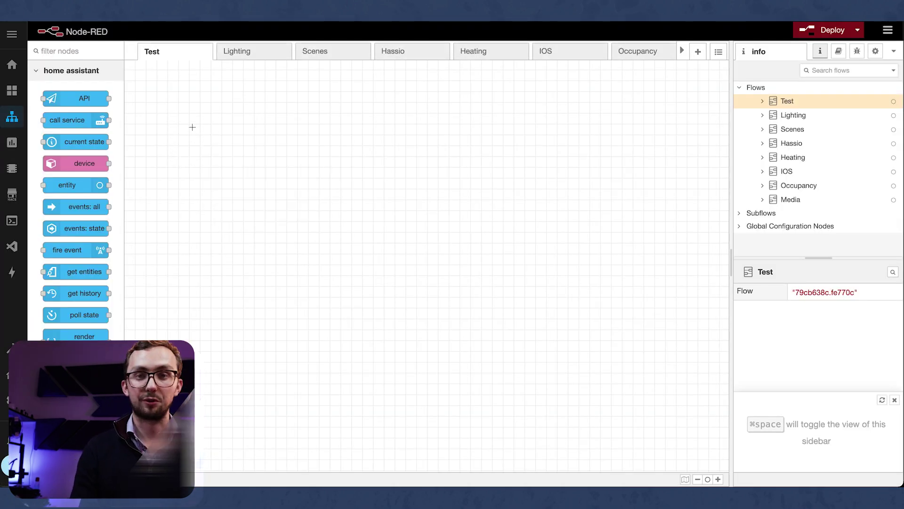
super+click(192, 146)
click(193, 156)
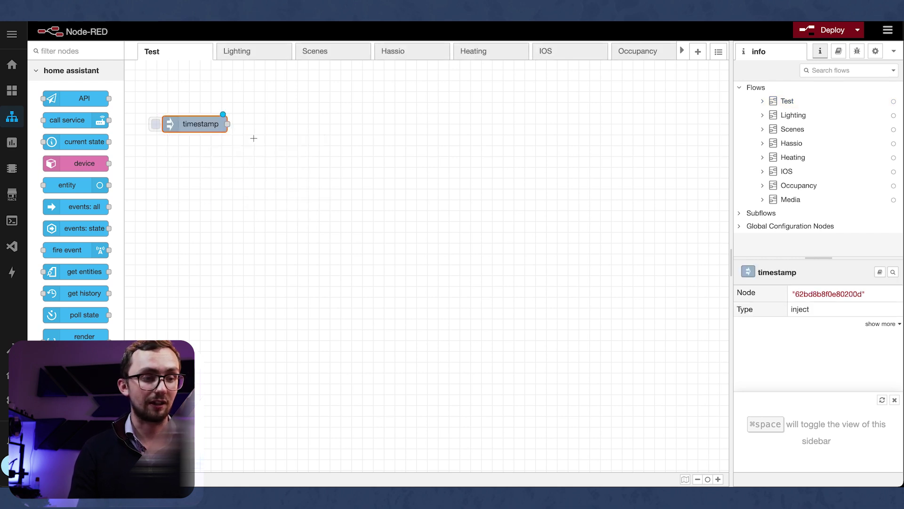
super+click(264, 126)
text(curr)
key(Return)
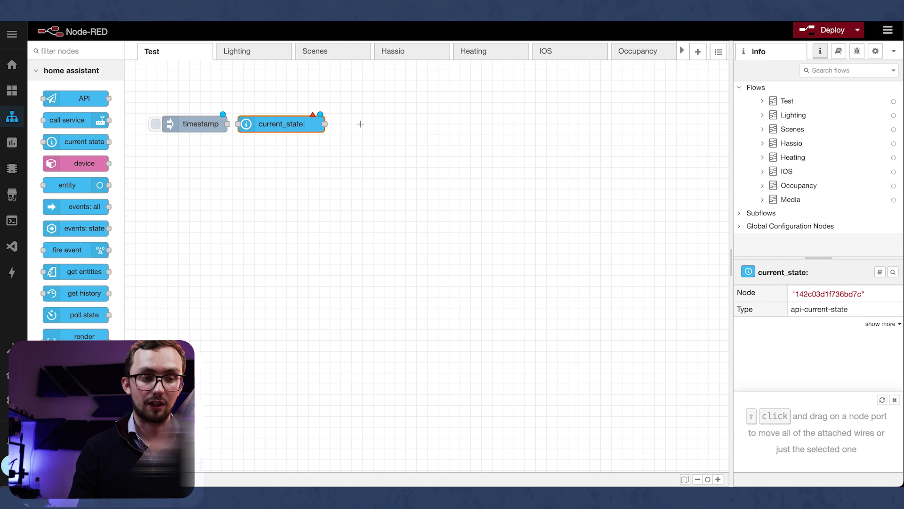
Step: Add two more current state nodes, place the third below, and wire timestamp into the first
super+click(360, 124)
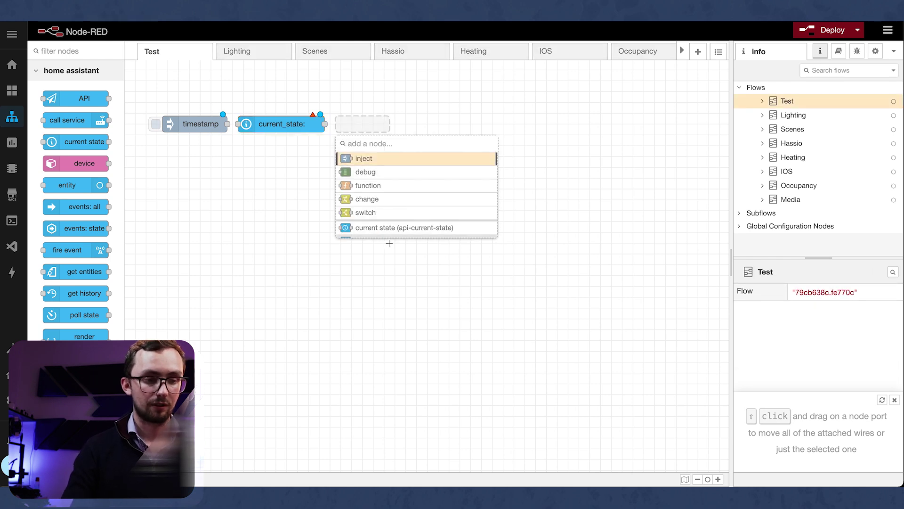
click(395, 228)
super+click(299, 158)
click(299, 260)
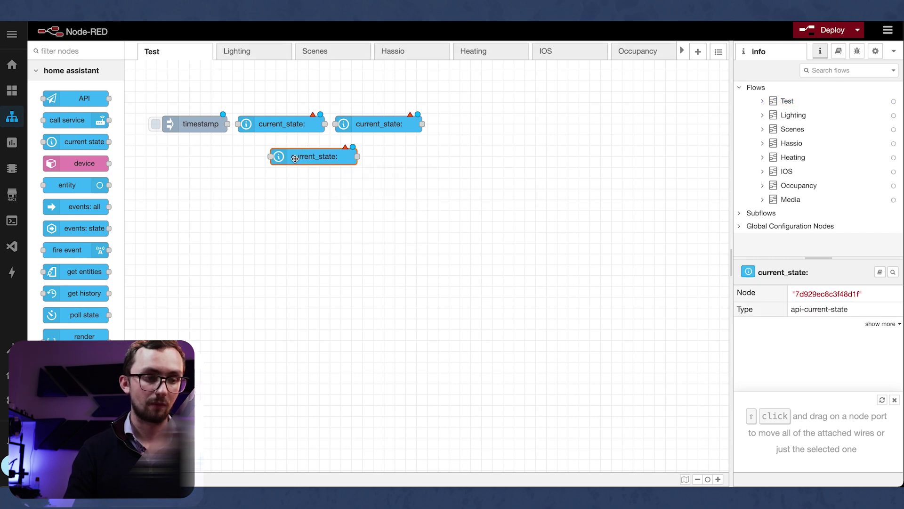
drag(308, 152, 269, 163)
drag(227, 124, 243, 124)
drag(325, 123, 351, 124)
Step: Set the first current state node to sensor.central with output property central
click(287, 124)
double_click(287, 124)
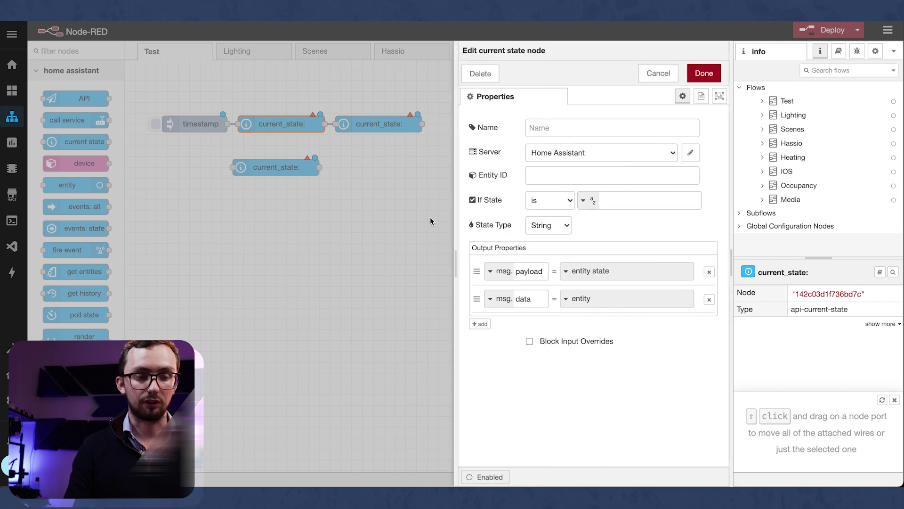
click(579, 169)
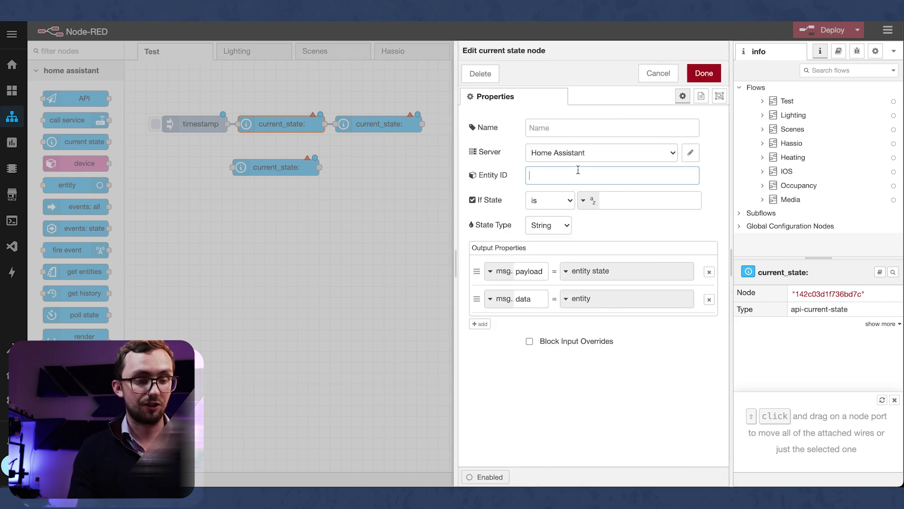
text(central)
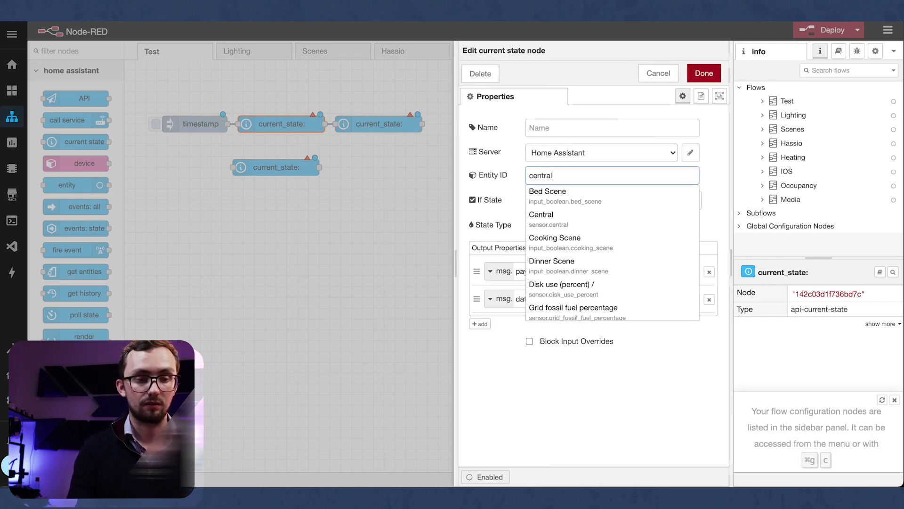
click(582, 202)
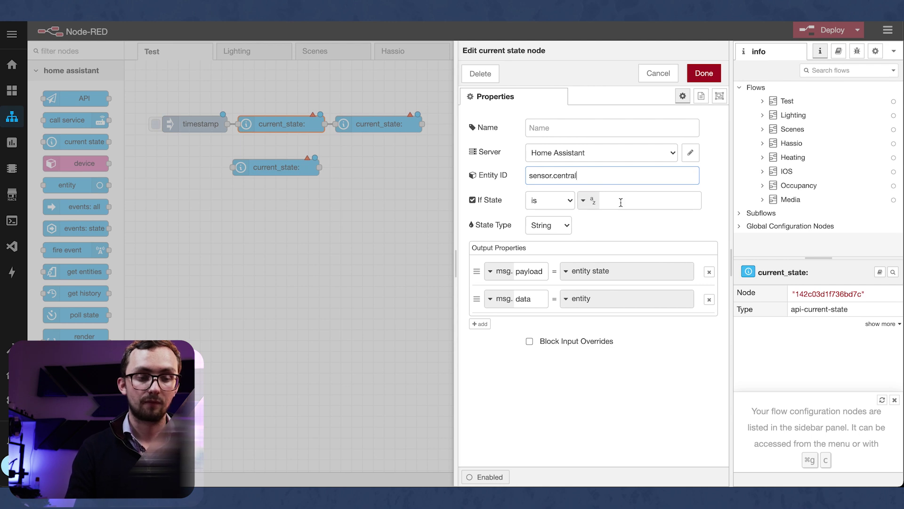
double_click(534, 276)
text(centr)
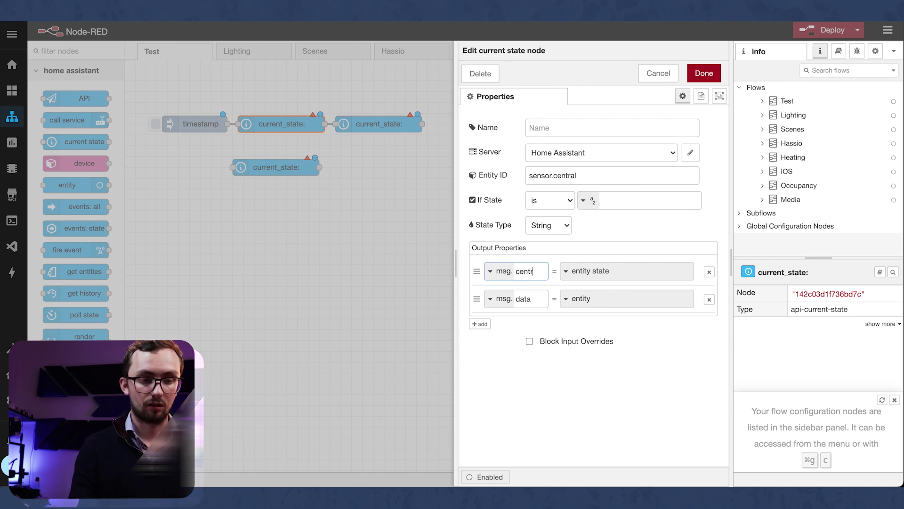
text(al)
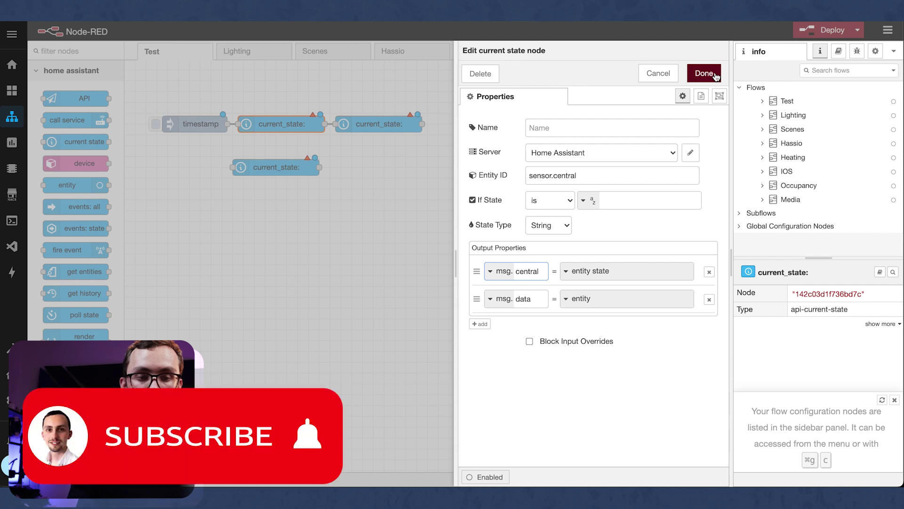
click(709, 75)
Step: Set the second node to sensor.piccadilly with outputs piccadilly and piccadilly_data
drag(397, 126, 456, 127)
double_click(456, 127)
click(589, 176)
text(pic)
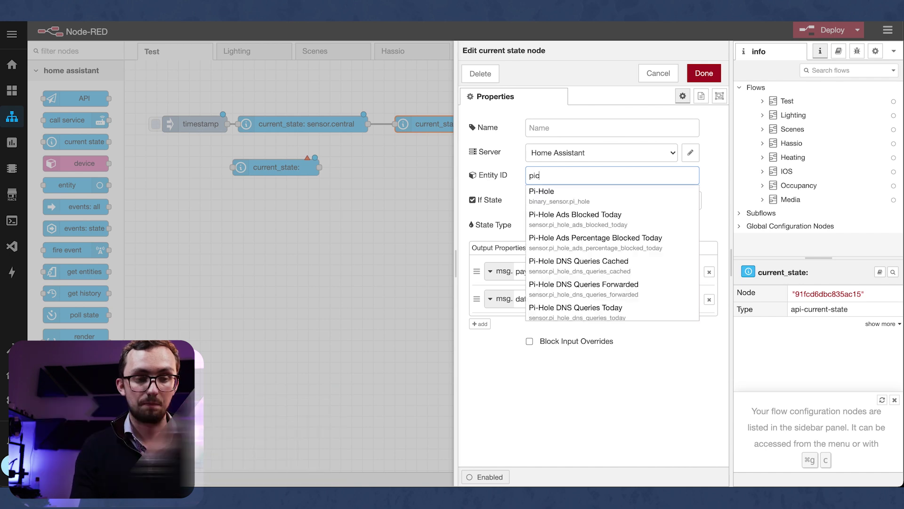
click(593, 194)
double_click(529, 272)
text(piccadilly)
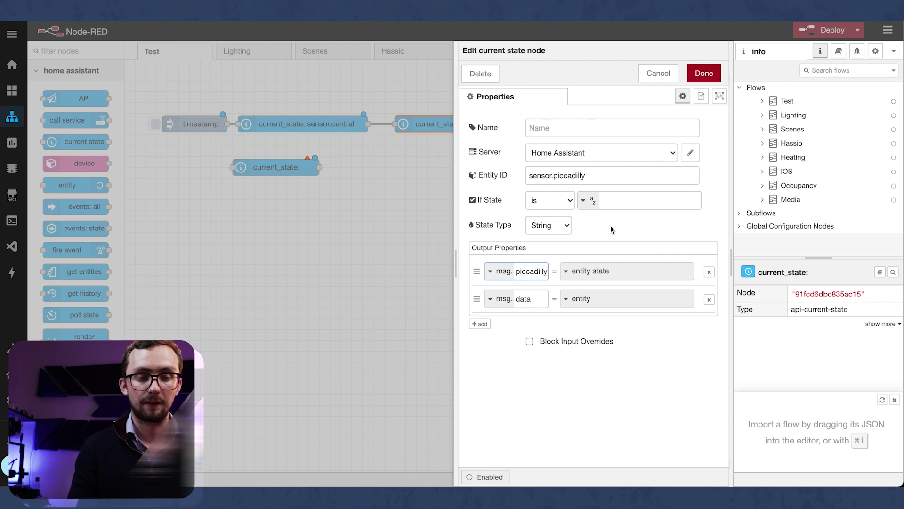
double_click(536, 299)
text(pi)
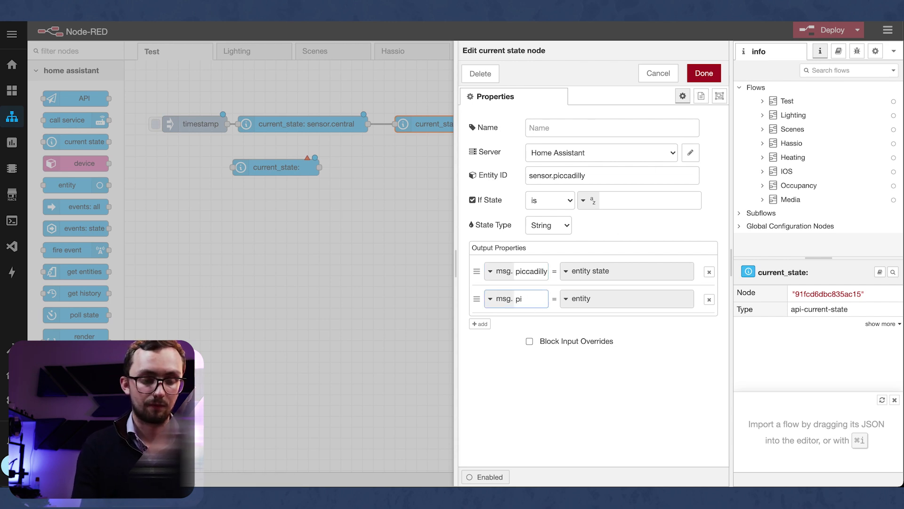
text(ccadilly_data)
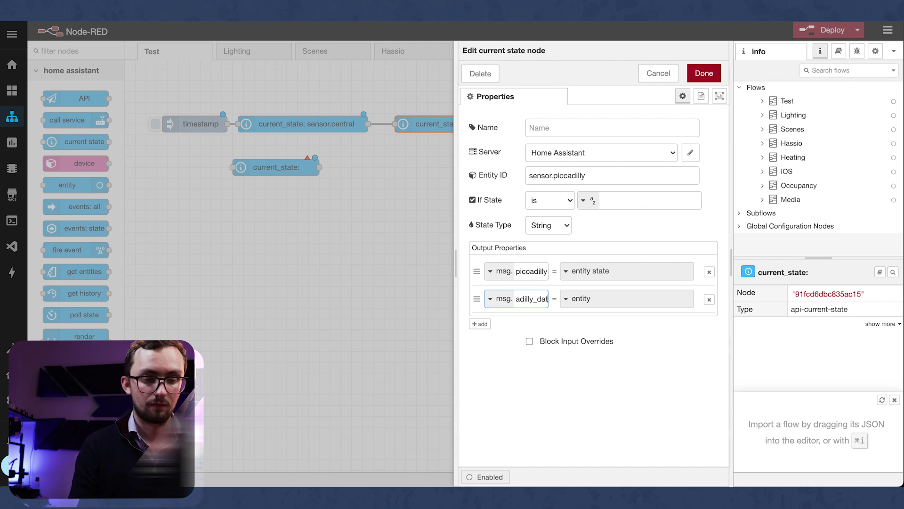
click(700, 81)
Step: Set the unwired third node to sensor.next_bus_to_peckham with output property bus
drag(308, 169, 304, 171)
double_click(305, 170)
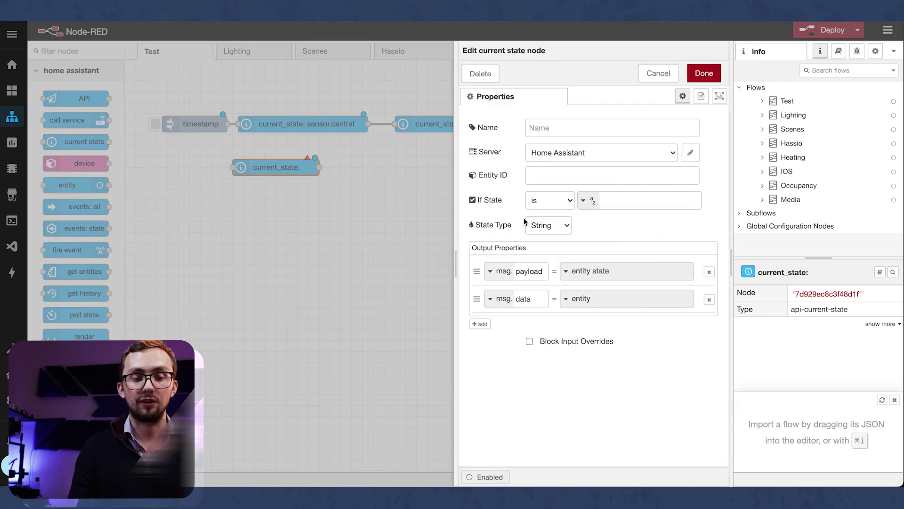
click(565, 177)
text(bus)
click(572, 202)
click(633, 232)
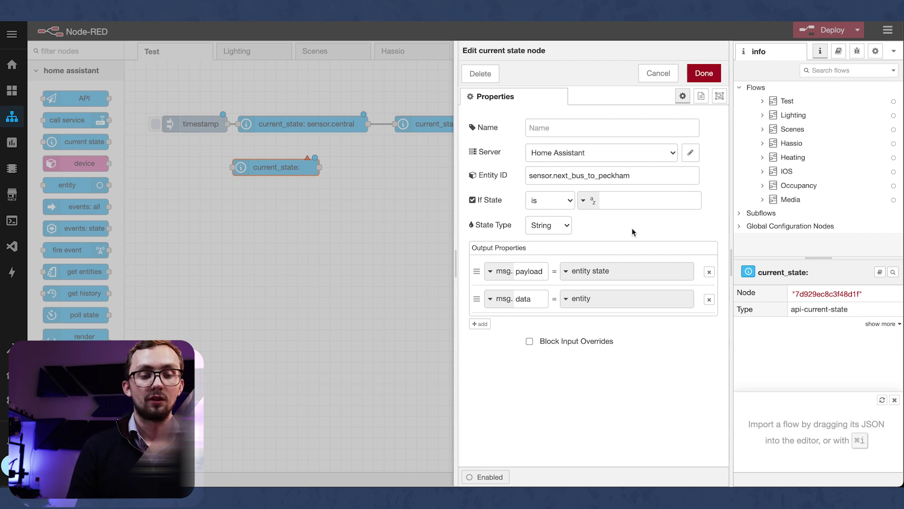
double_click(529, 272)
text(bus)
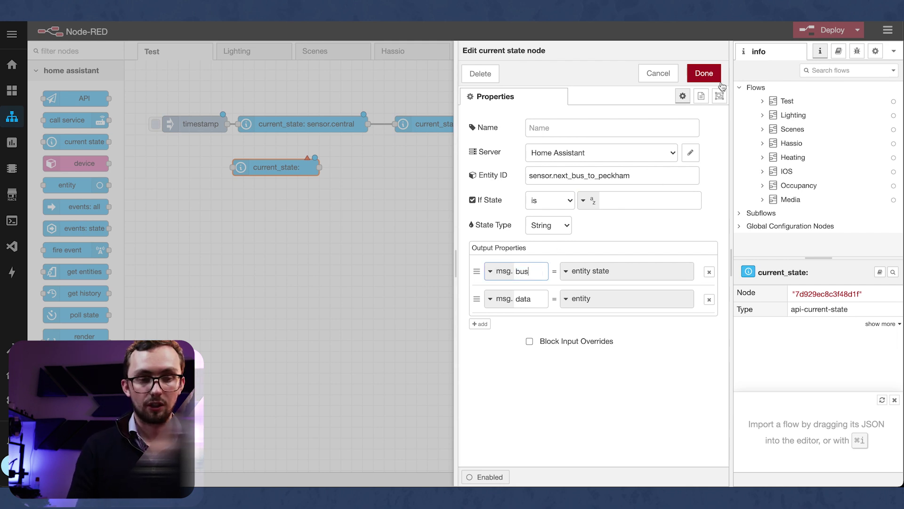
click(704, 73)
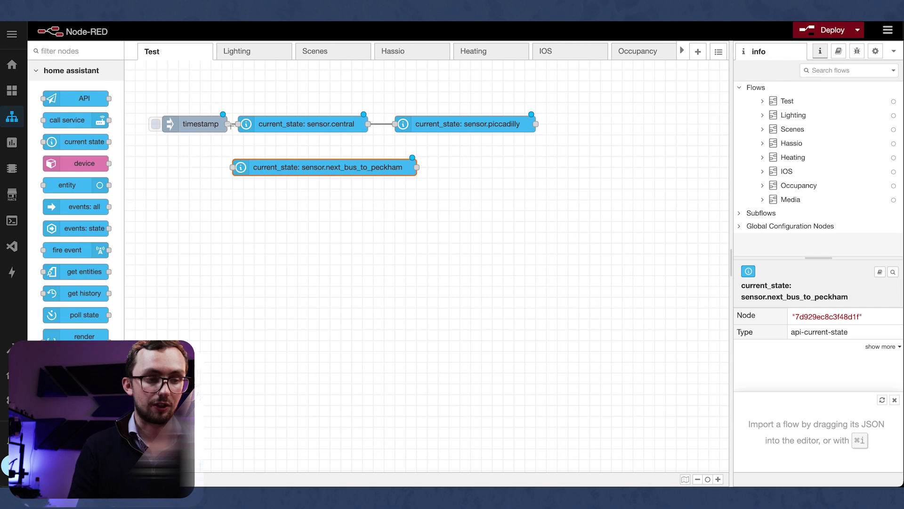
Step: Wire timestamp into the next-bus node and set the call service to persistent_notification.create
drag(229, 124, 232, 167)
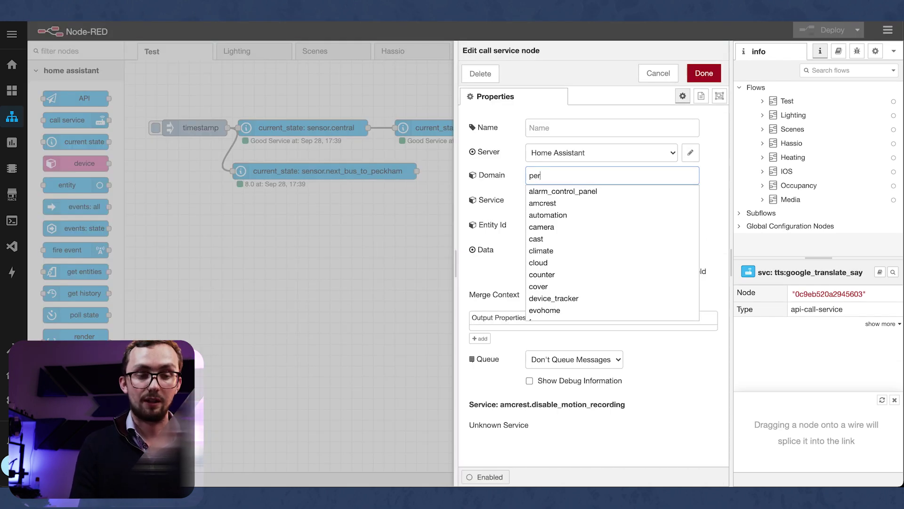
key(BackSpace)
text(rs)
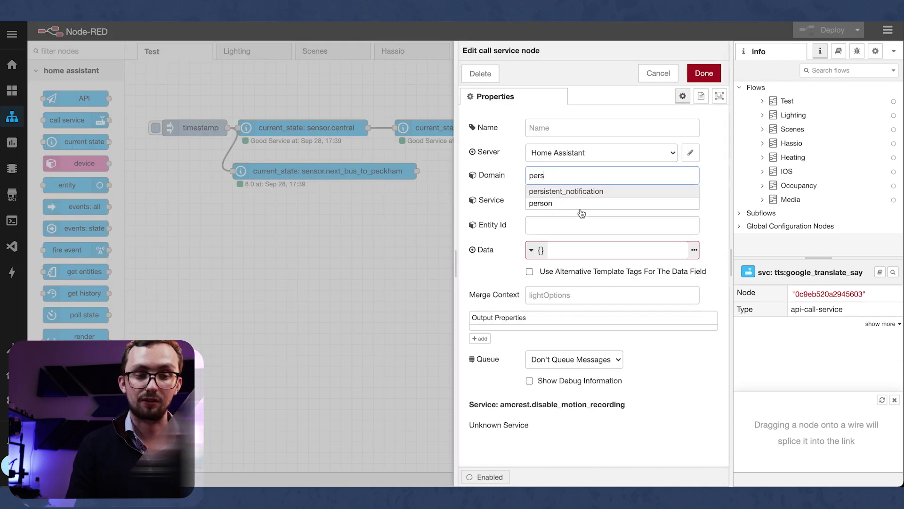
click(574, 191)
click(556, 201)
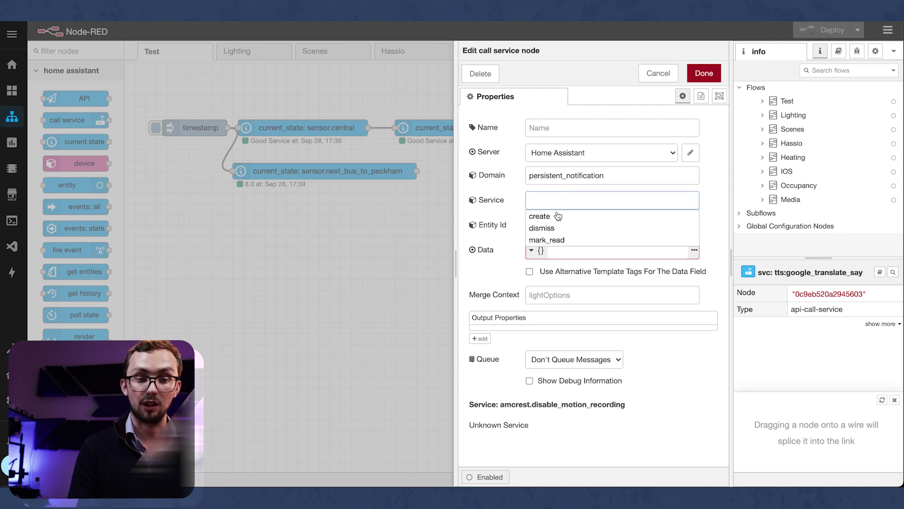
click(553, 213)
click(549, 226)
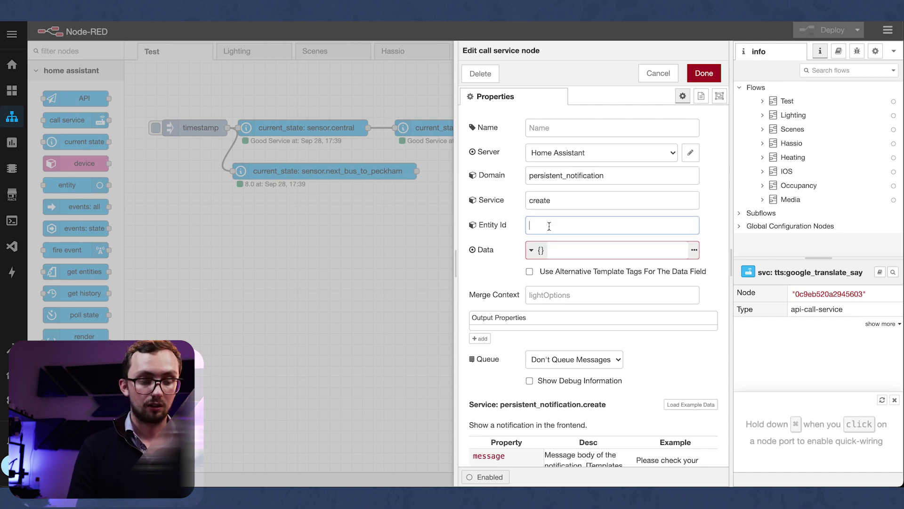
Step: Paste the message JSON with {{central}} and {{piccadilly}} placeholders into the Data field
click(559, 252)
click(694, 251)
key(super+v)
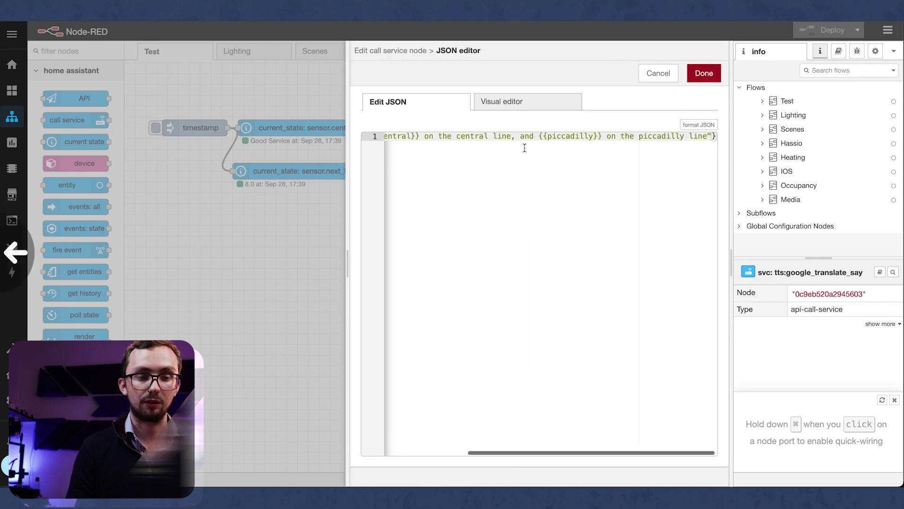
click(712, 126)
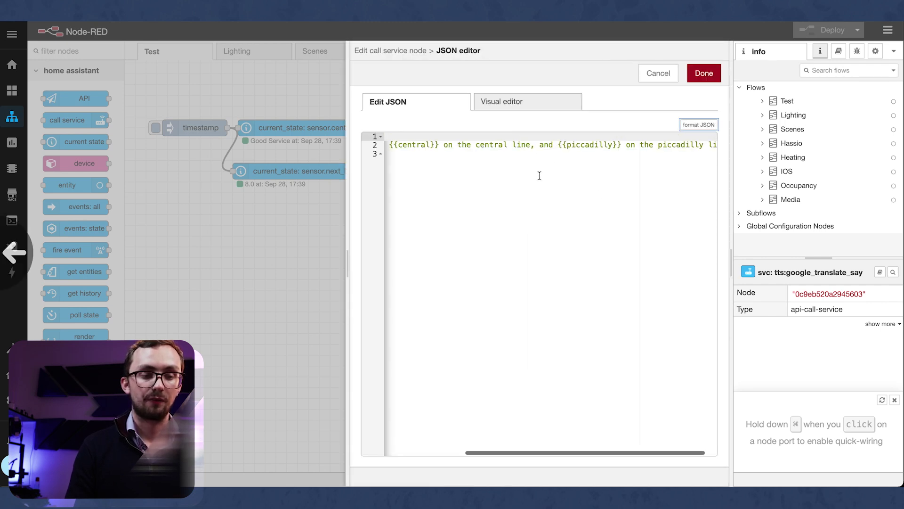
scroll(464, 273, left, 5)
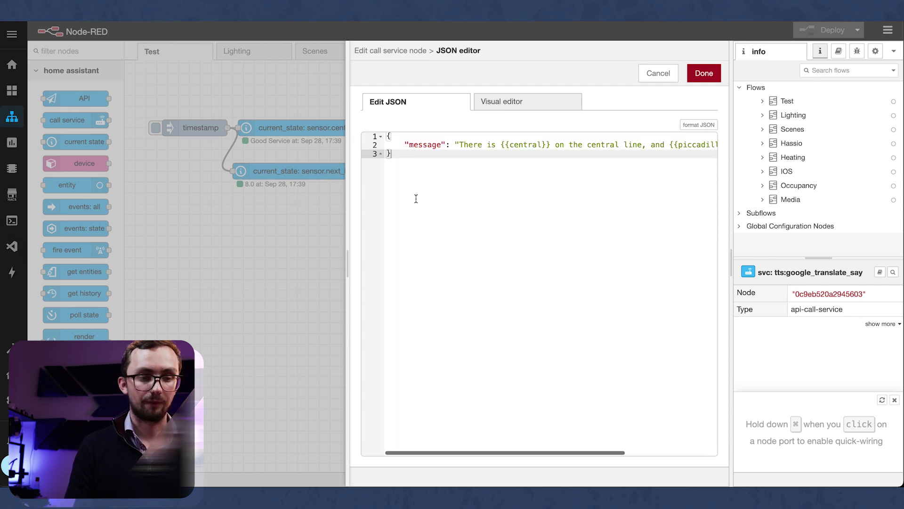
click(419, 144)
drag(453, 145, 505, 145)
double_click(525, 144)
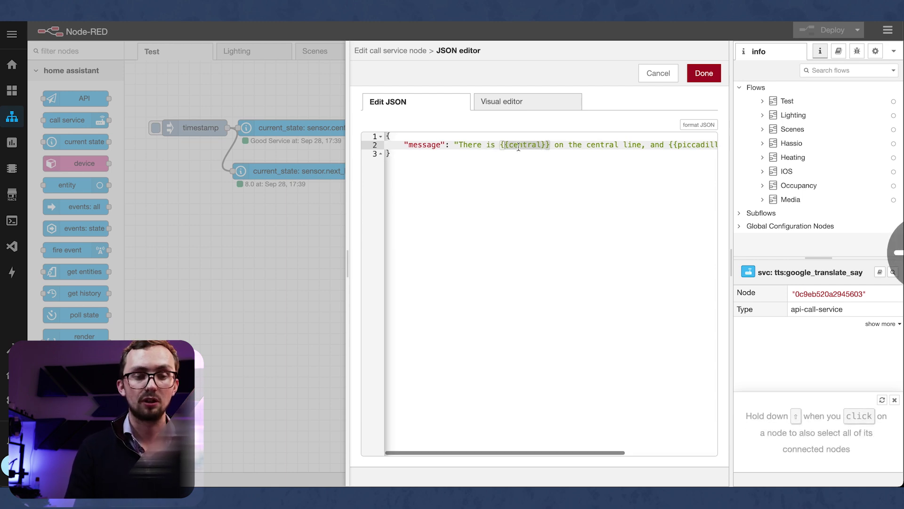
click(650, 154)
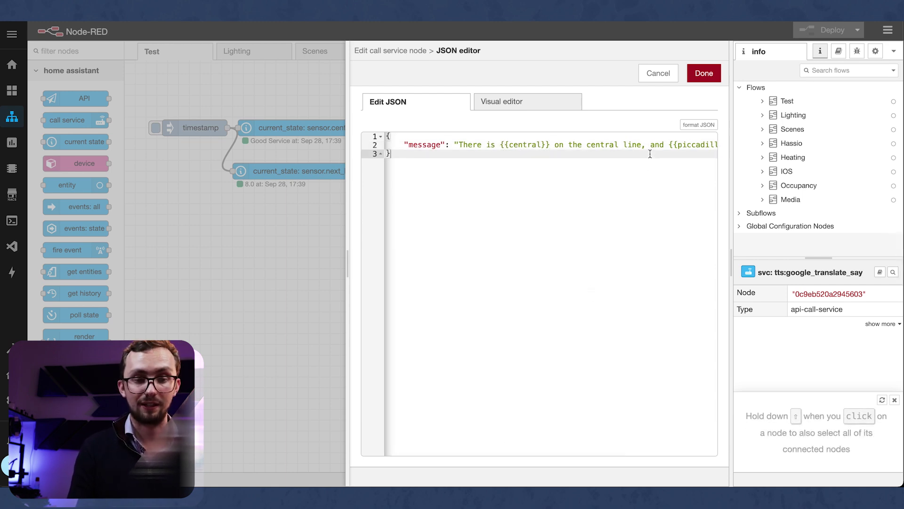
click(652, 144)
key(End)
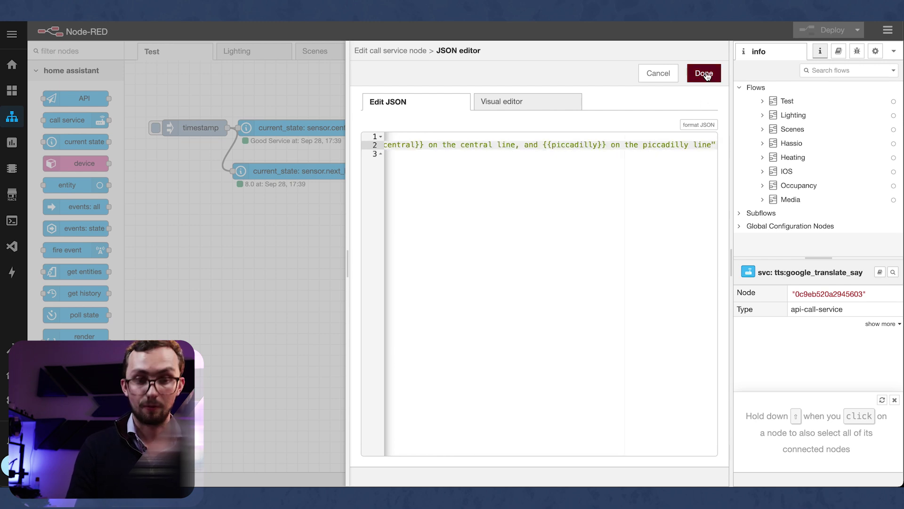
click(709, 72)
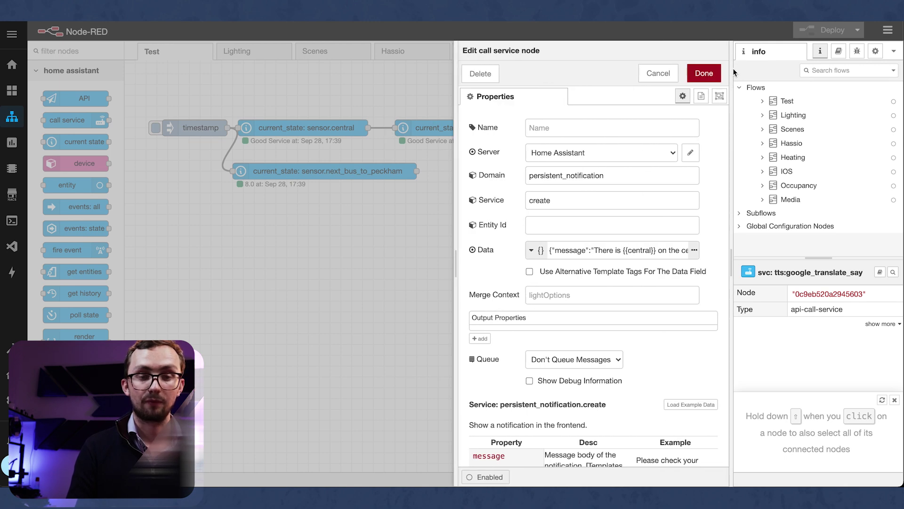
Step: Deploy the flow despite the unconfigured node and fire the timestamp inject
click(704, 73)
key(ctrl+d)
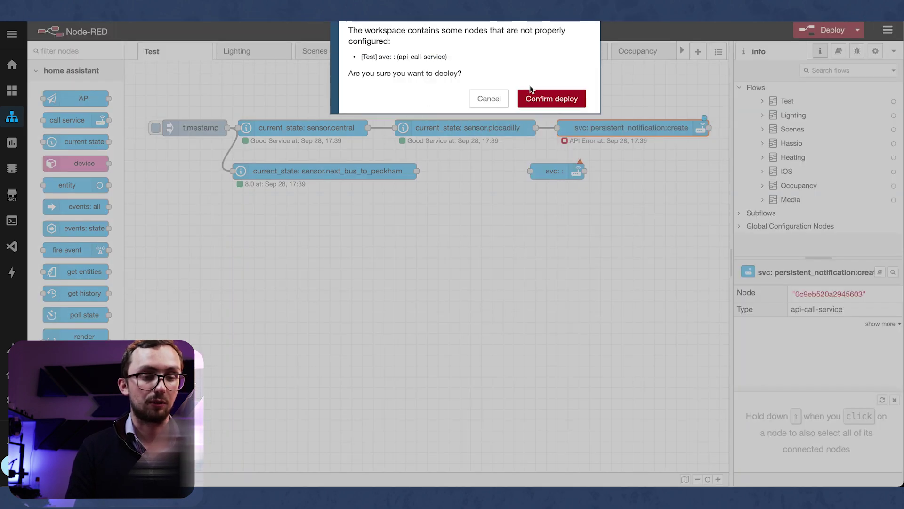
click(530, 90)
click(156, 130)
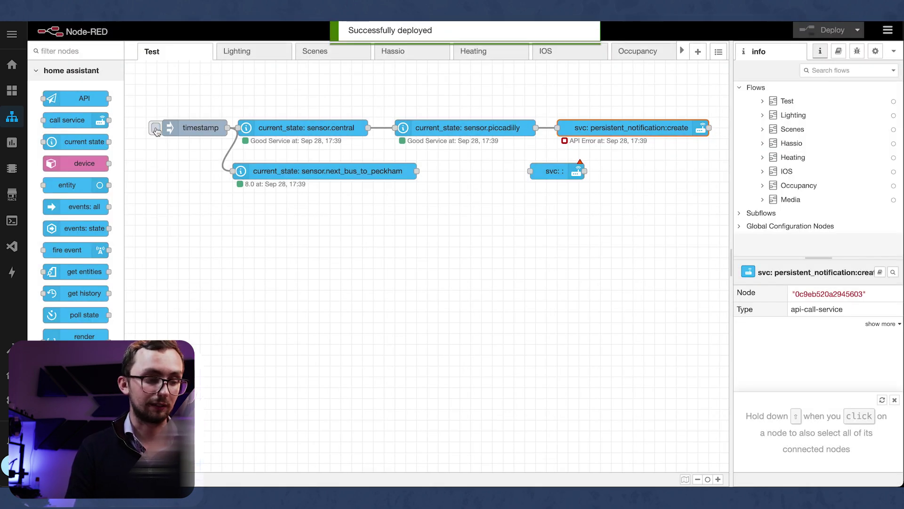
Step: Check the Good Service notification for central and piccadilly in Home Assistant, then dismiss it
click(7, 440)
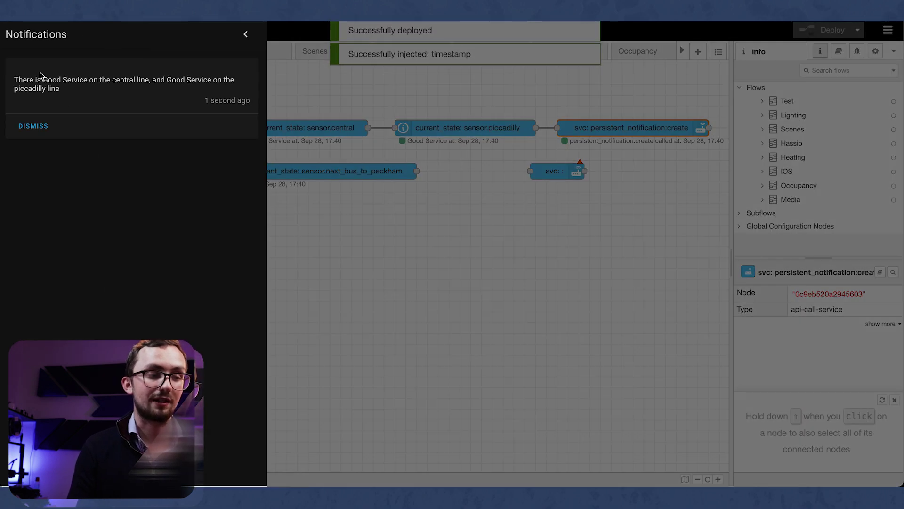
drag(40, 78, 183, 89)
click(182, 89)
click(36, 125)
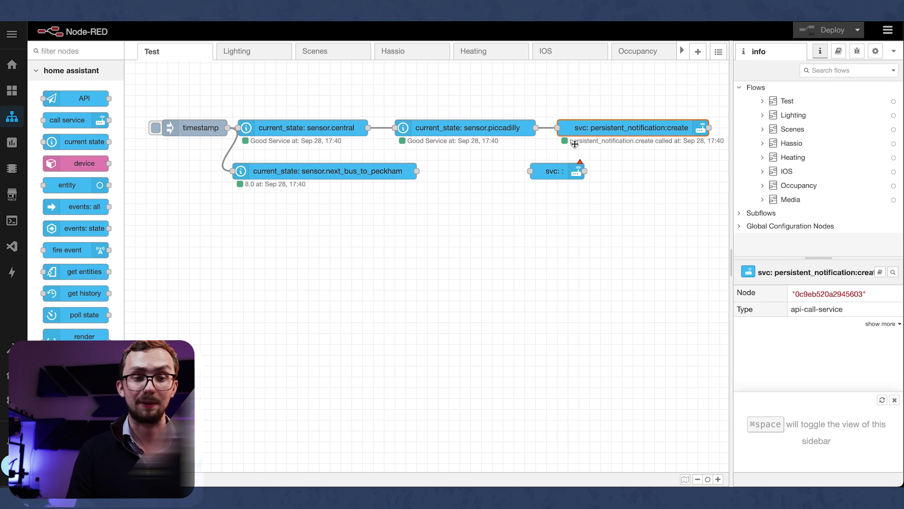
Step: Move the empty service node aside and open the next-bus node's msg.data settings
mouse_move(546, 170)
mouse_down()
mouse_move(482, 173)
mouse_move(559, 175)
mouse_up()
click(377, 169)
click(394, 173)
double_click(394, 173)
click(539, 299)
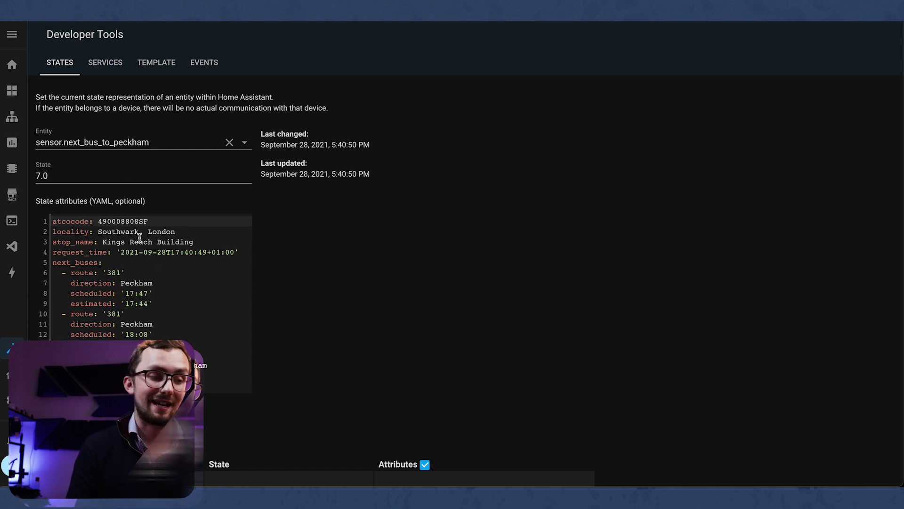
Step: Inspect next_bus_to_peckham's request time and route 381 times: scheduled 17:47, estimated 17:44
click(125, 174)
drag(122, 253, 247, 254)
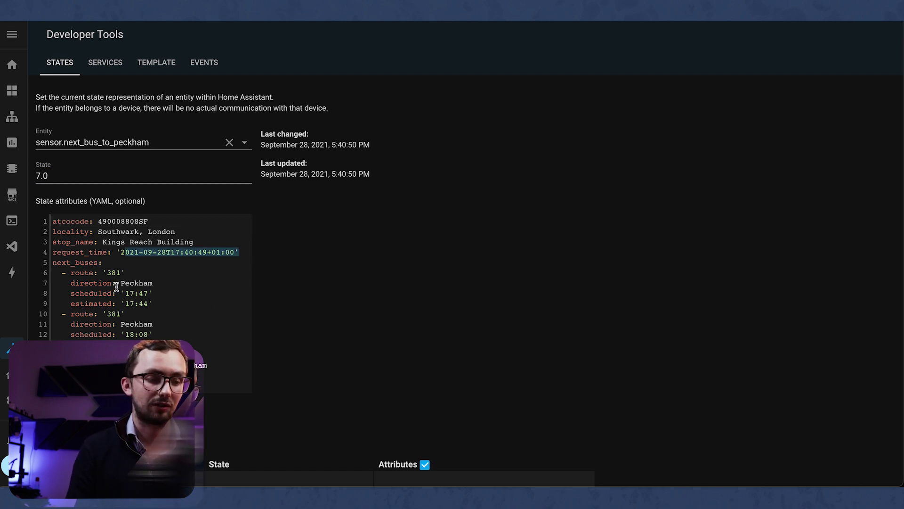
drag(70, 293, 159, 293)
click(160, 293)
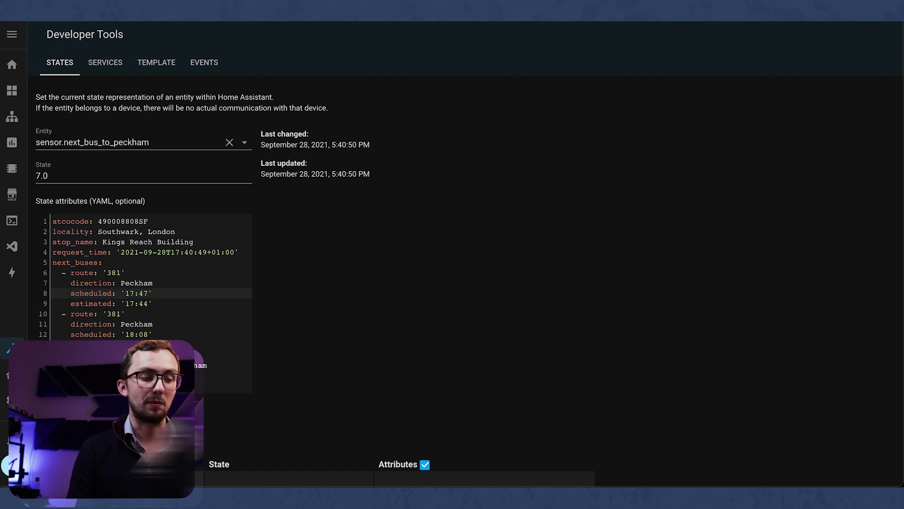
click(155, 304)
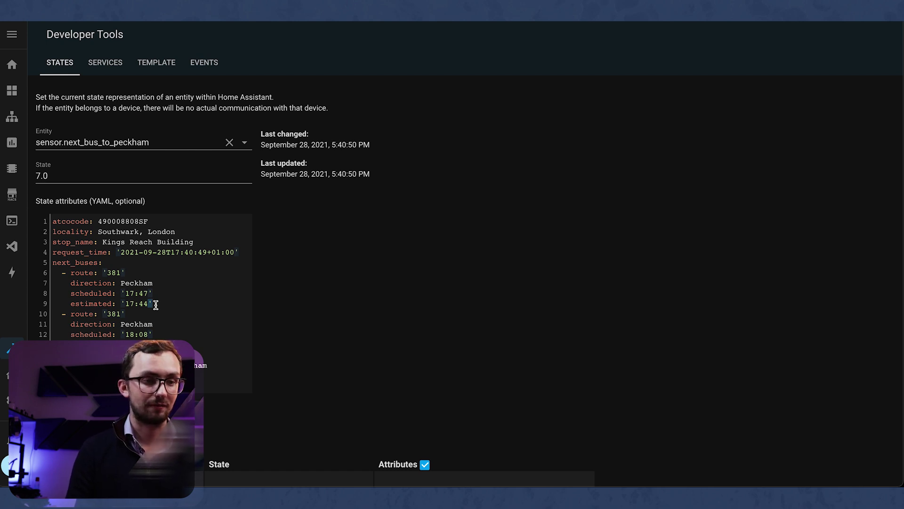
triple_click(126, 305)
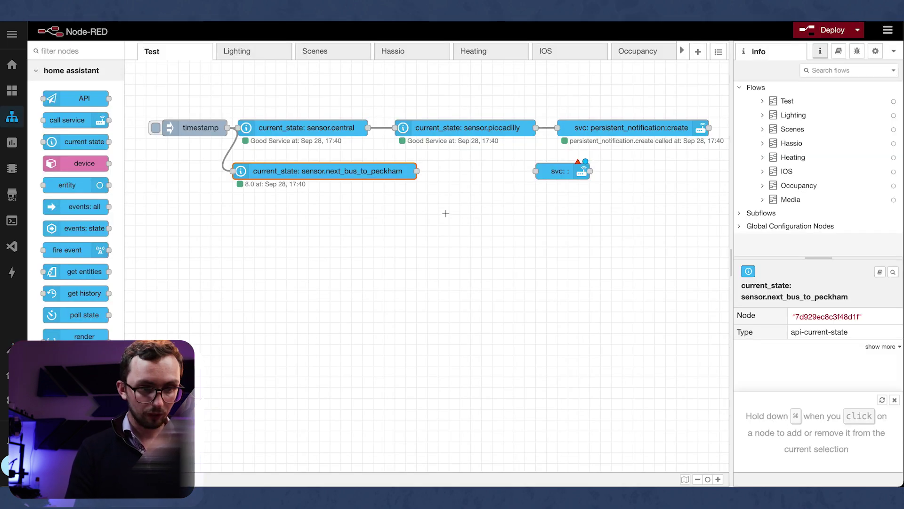
Step: Wire a debug node outputting the complete msg object after the next-bus node, then deploy
ctrl+click(407, 209)
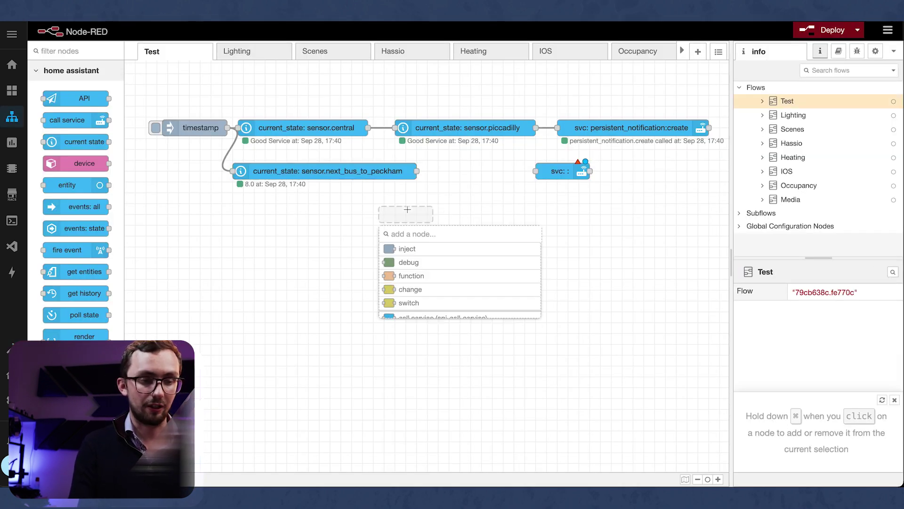
click(409, 261)
drag(377, 214, 416, 171)
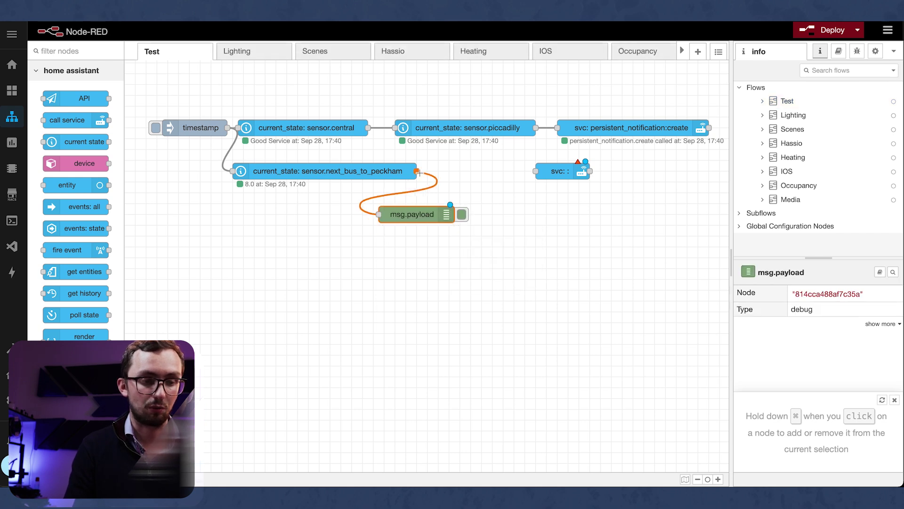
double_click(415, 215)
click(542, 127)
click(560, 159)
click(712, 73)
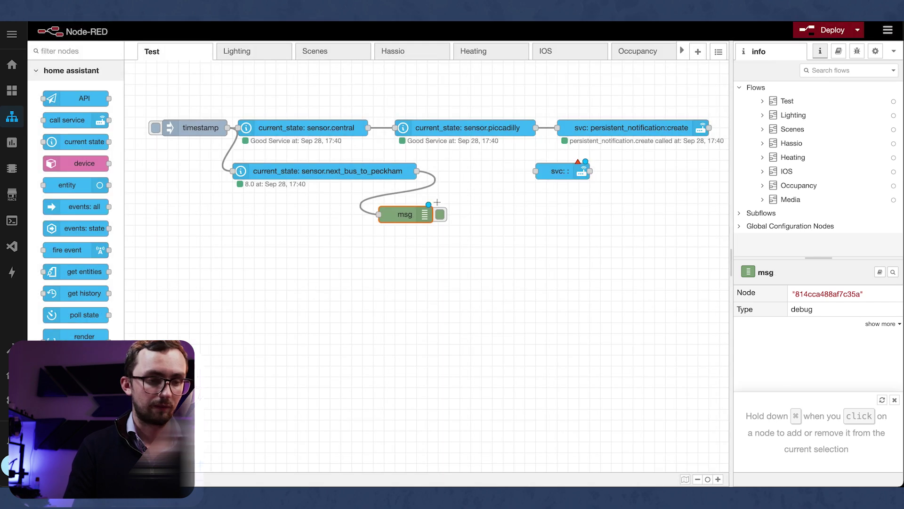
key(super+d)
click(551, 97)
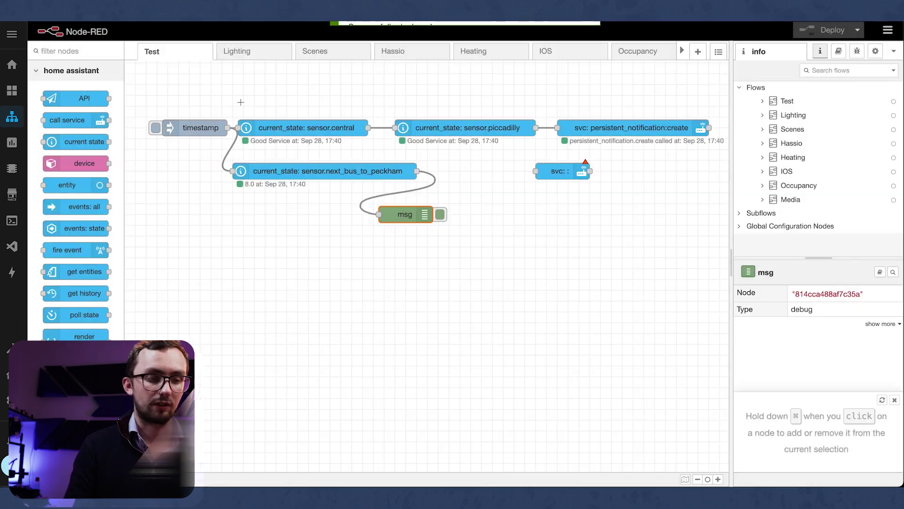
Step: Trigger the timestamp inject and expand the debug message down to next_buses entry 0
click(156, 128)
click(857, 51)
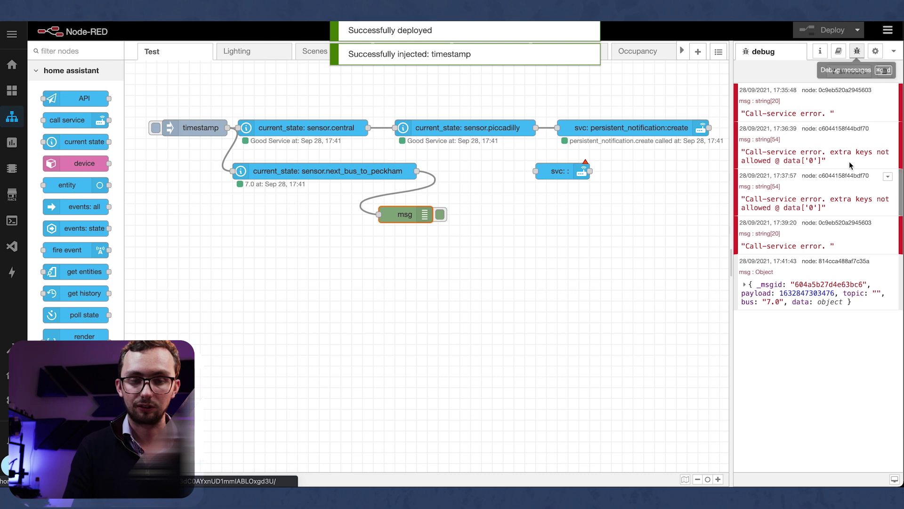
click(820, 299)
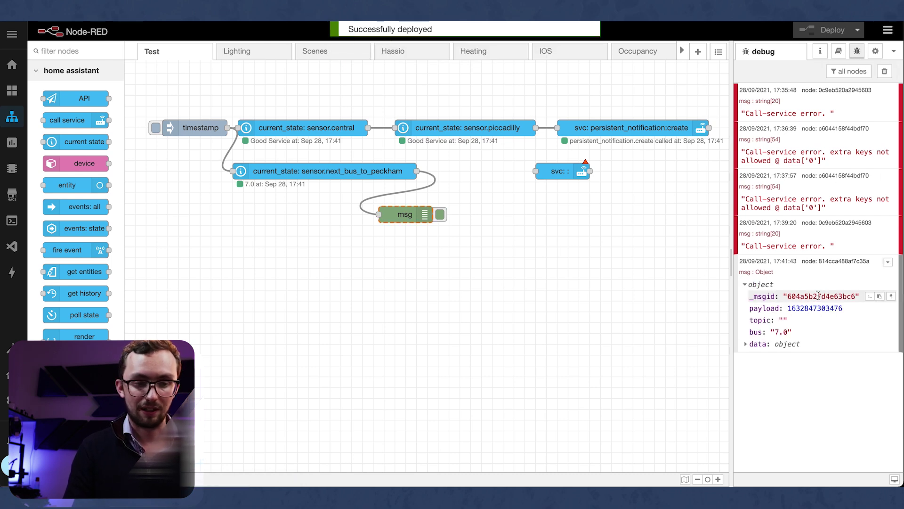
click(795, 344)
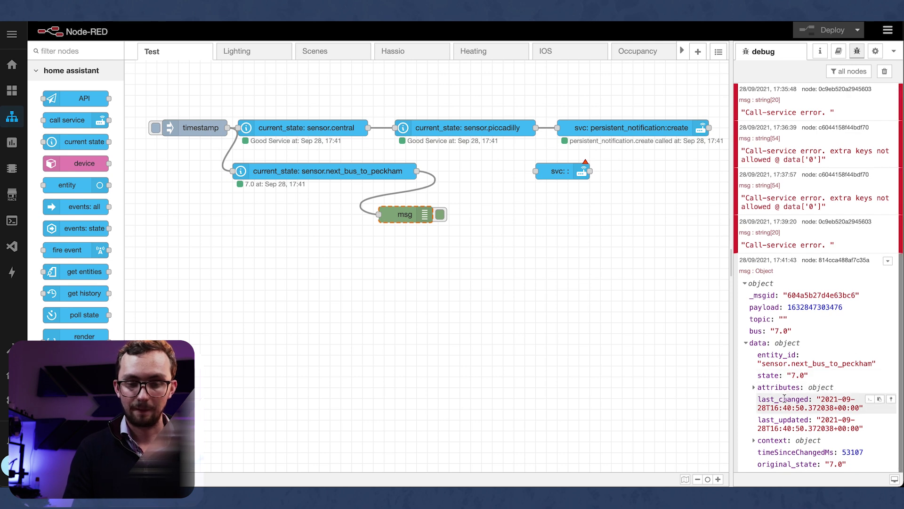
click(785, 388)
scroll(790, 389, down, 3)
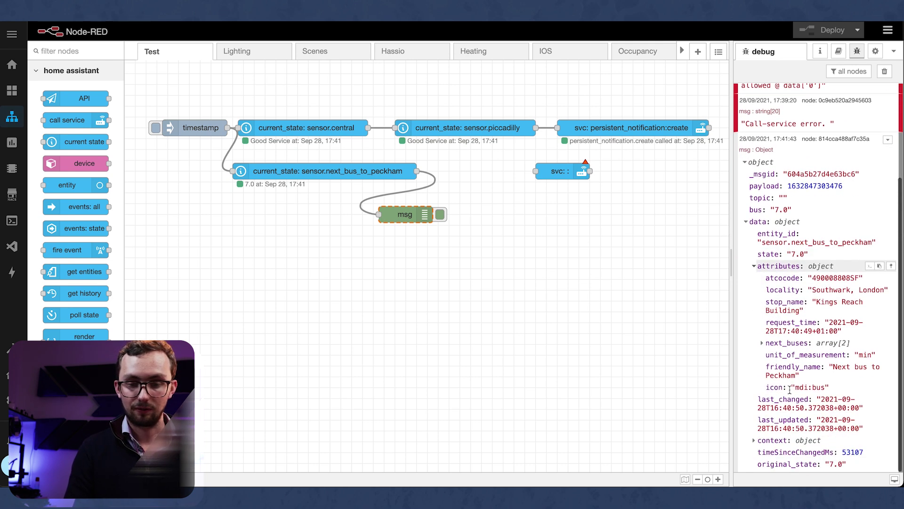
click(785, 343)
scroll(793, 341, down, 1)
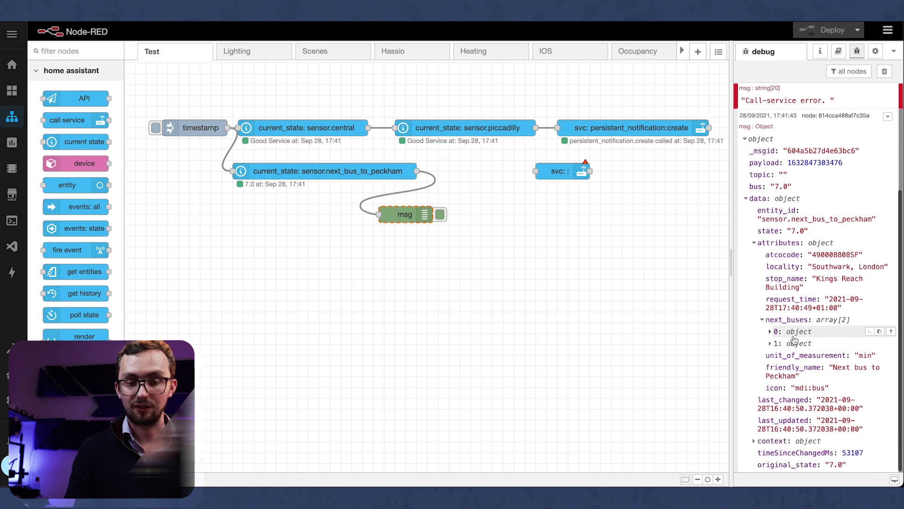
click(794, 332)
scroll(810, 335, down, 2)
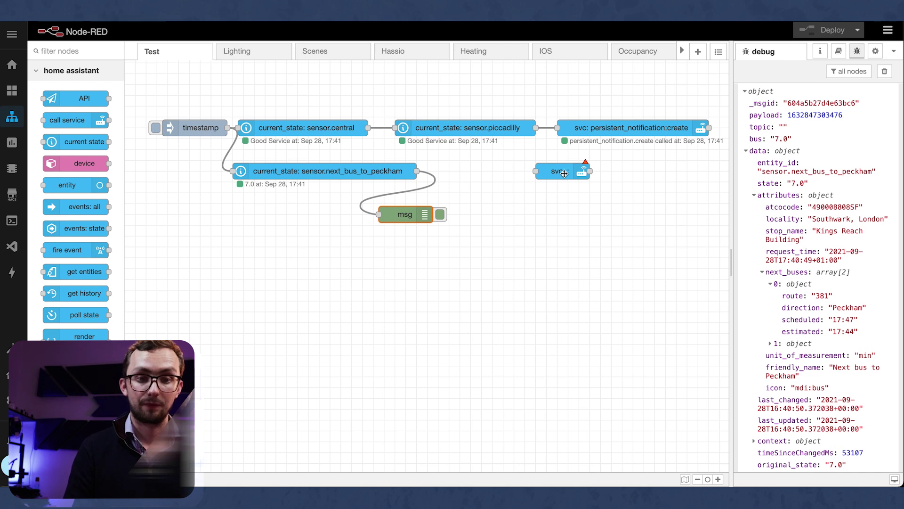
drag(564, 173, 650, 173)
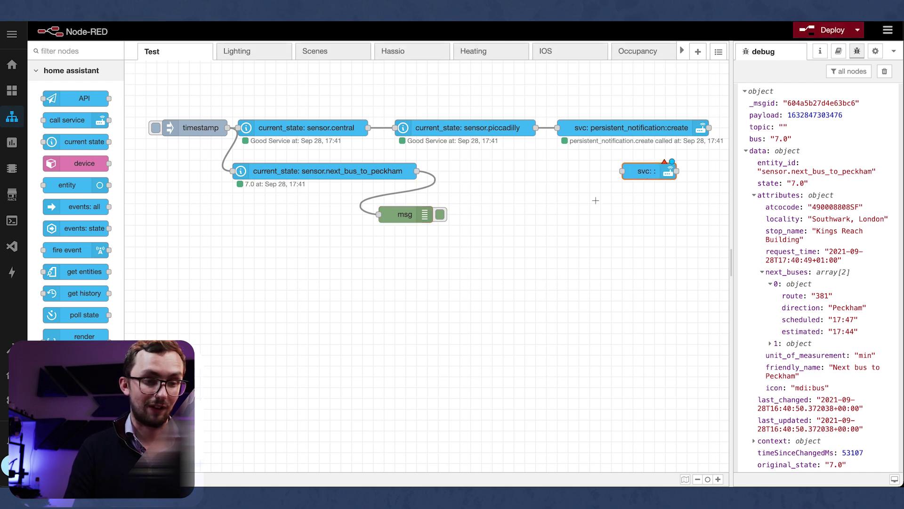
Step: Add a change node rule setting msg.next to msg.data.attributes.next_buses[0].estimated
ctrl+click(501, 231)
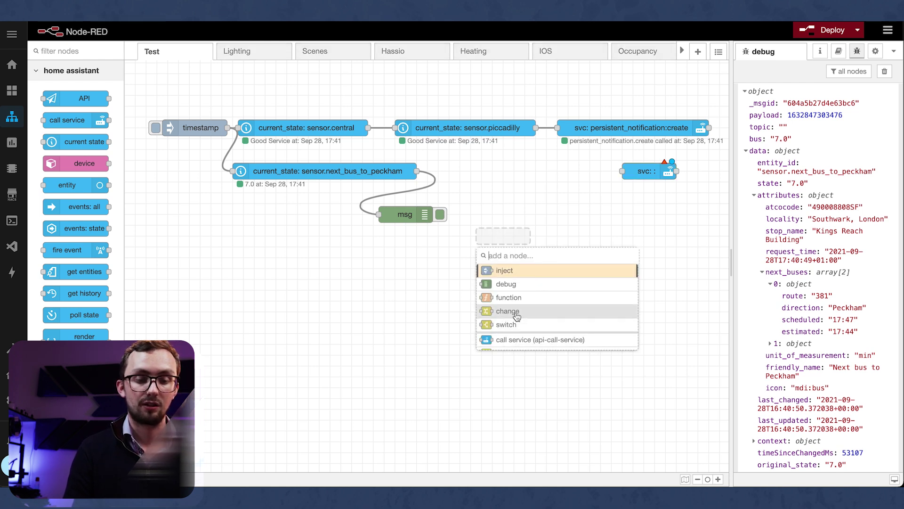
click(517, 312)
double_click(518, 228)
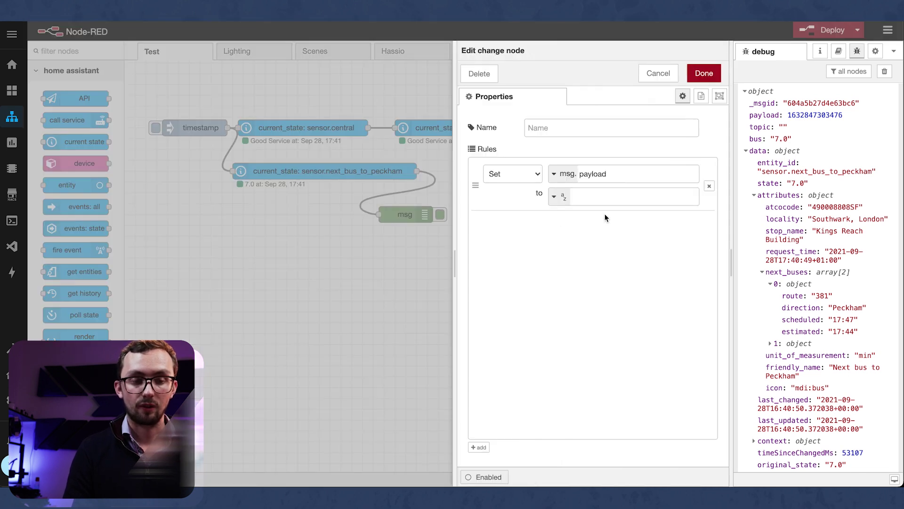
double_click(607, 174)
text(next)
key(Tab)
click(560, 197)
click(590, 220)
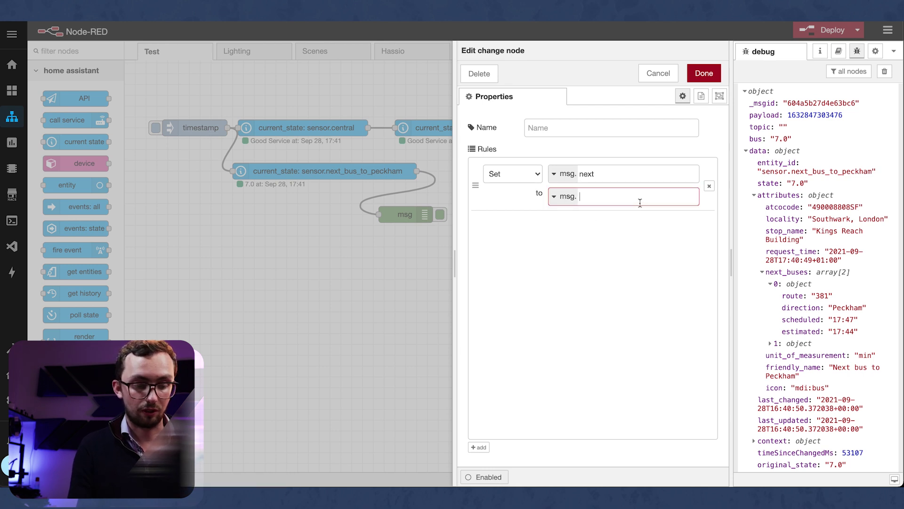
text(data.attributes.next_)
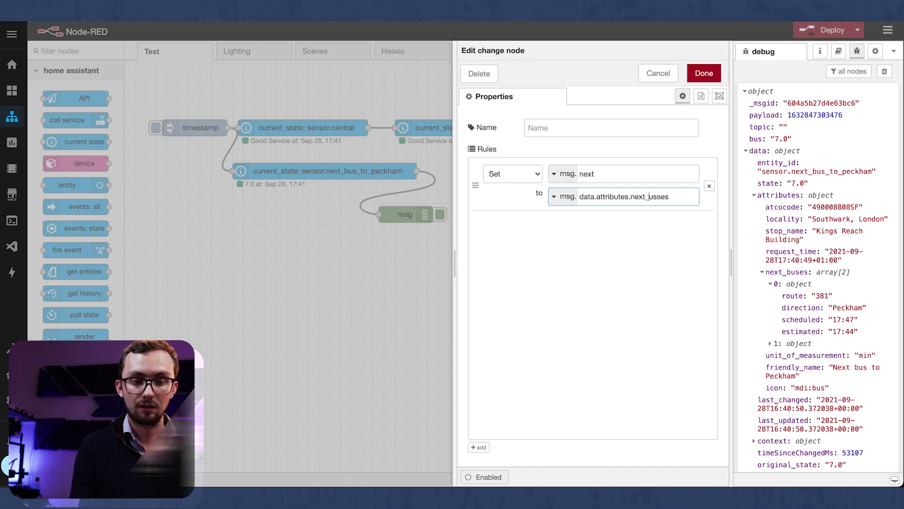
text(b)
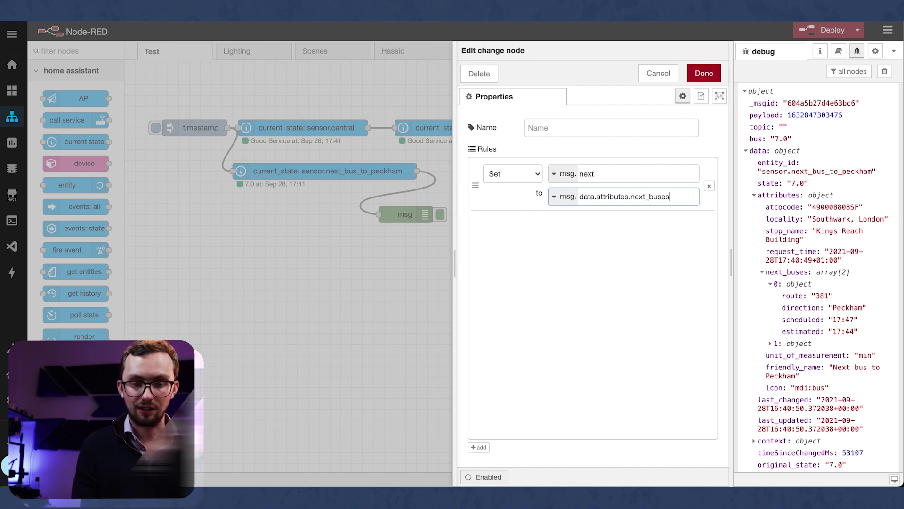
text([0])
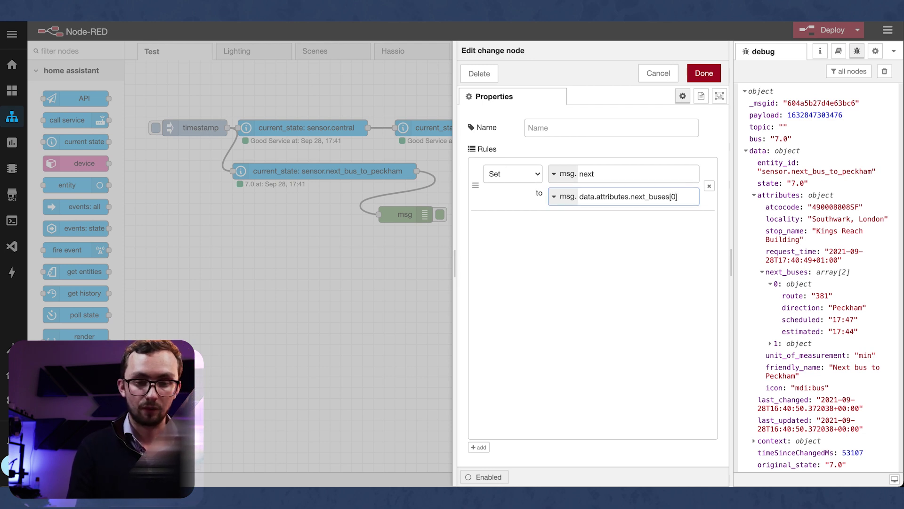
text(.estimated)
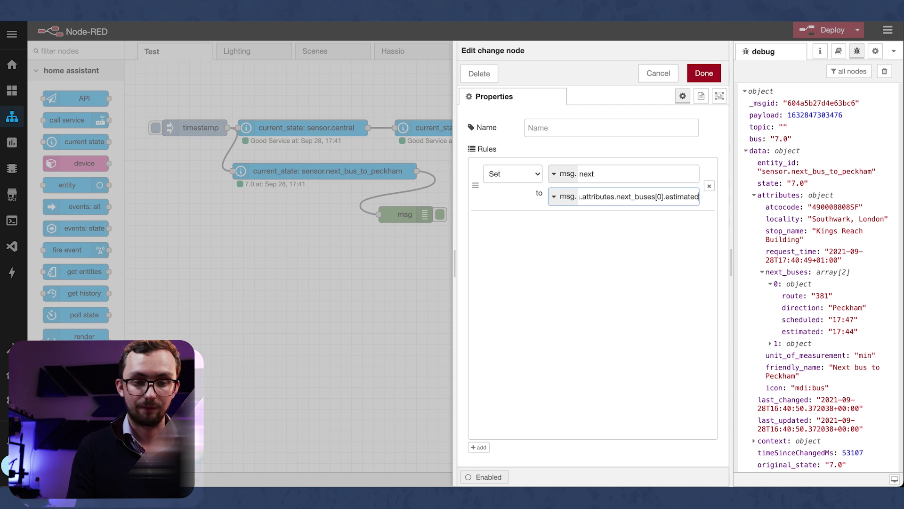
Step: Replace the sensor-to-debug wire with bus sensor → set msg.next → msg debug node
click(705, 76)
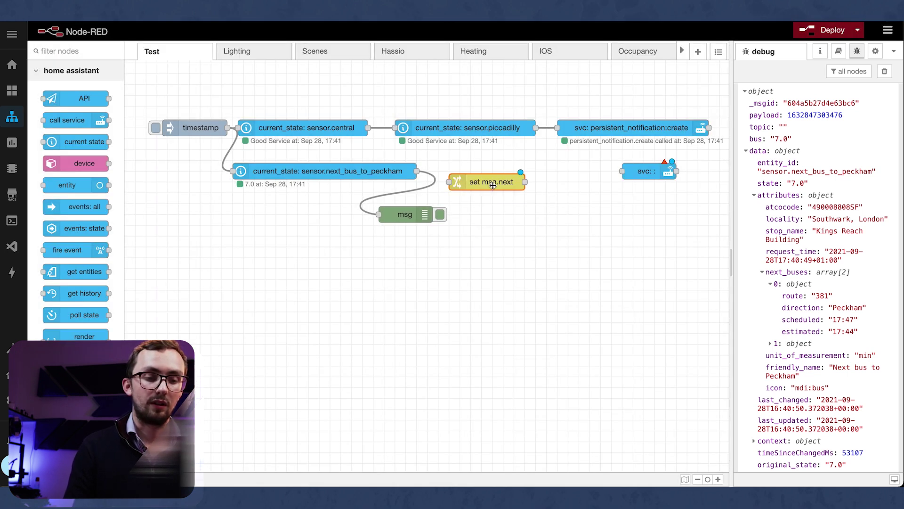
click(432, 184)
key(Delete)
drag(417, 171, 446, 178)
mouse_move(379, 215)
mouse_down()
mouse_move(535, 189)
mouse_move(524, 182)
mouse_up()
Step: Clear the debug pane, deploy, and fire the timestamp inject to get next as 17:44
click(885, 71)
key(ctrl+d)
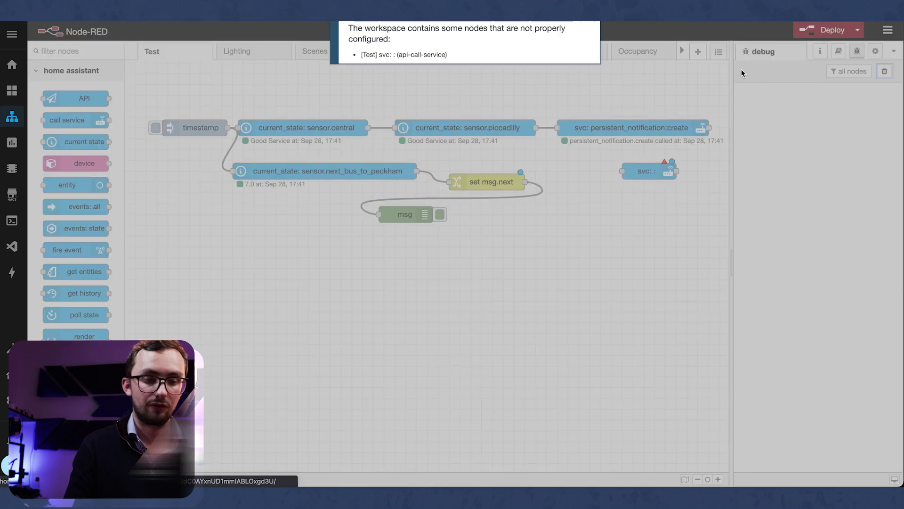
click(563, 99)
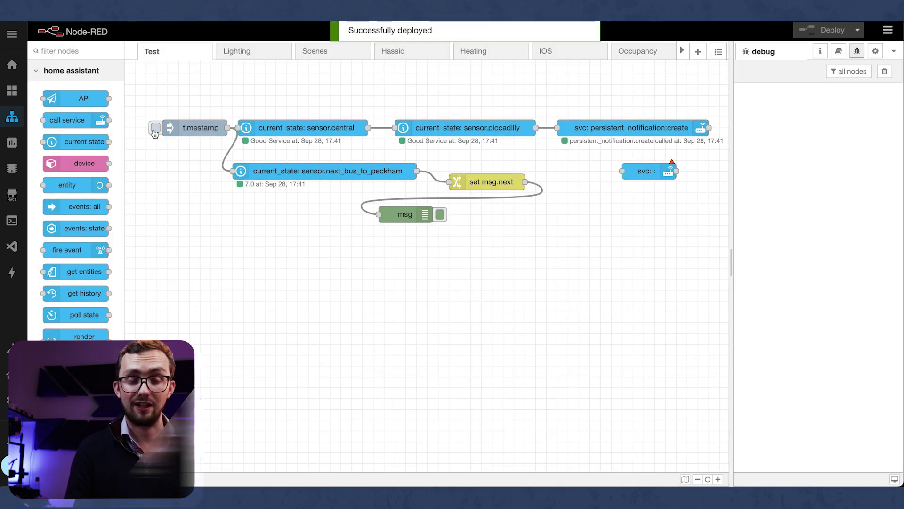
click(155, 130)
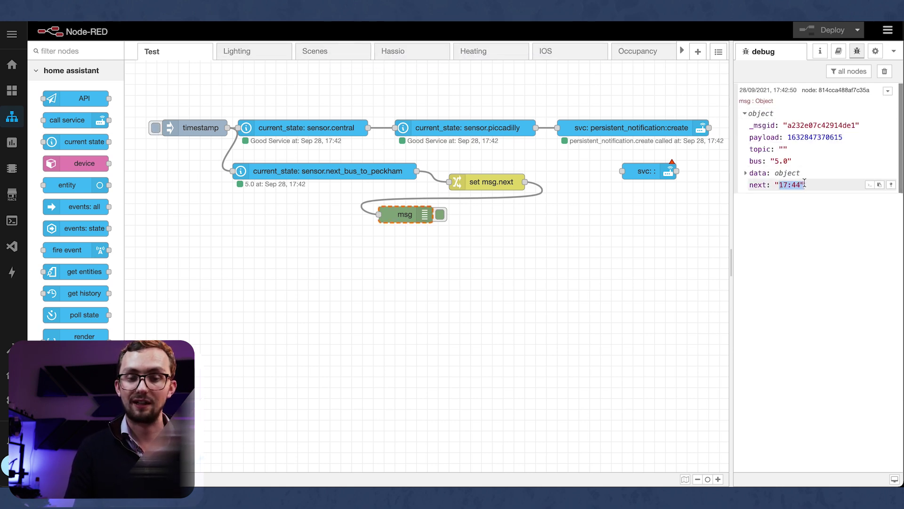
click(635, 230)
Step: Align set msg.next with the bus sensor and add a call-service node after it
drag(483, 183, 472, 173)
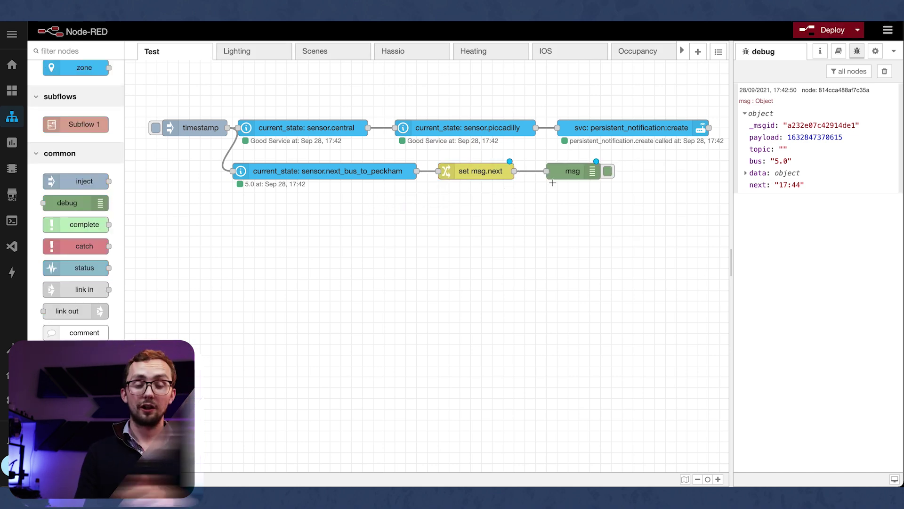
ctrl+click(512, 196)
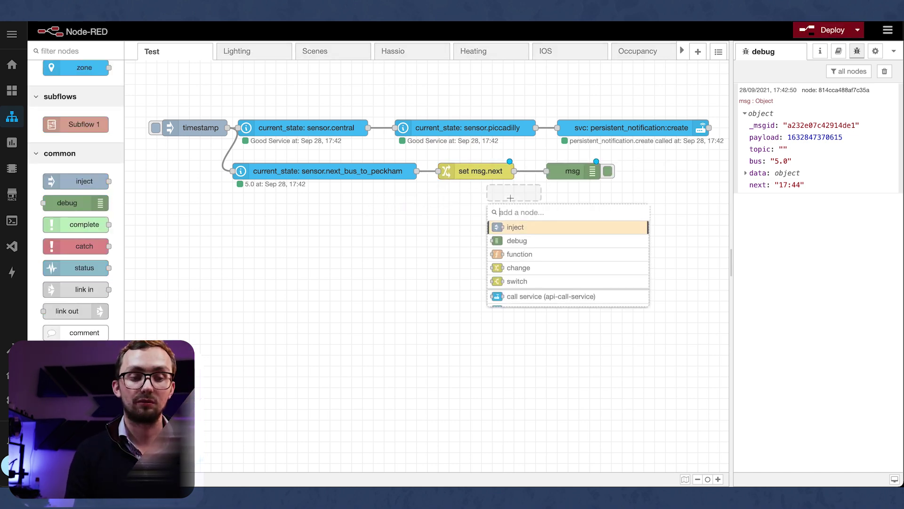
click(449, 208)
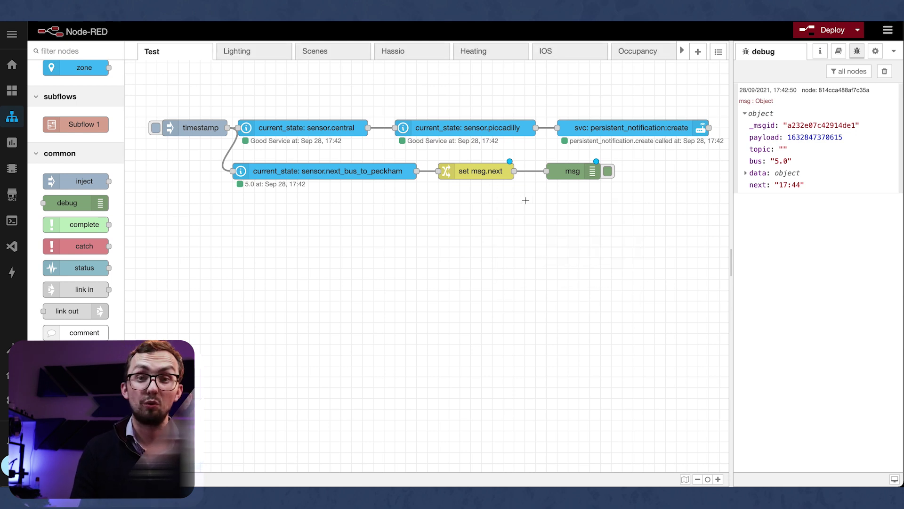
ctrl+click(525, 201)
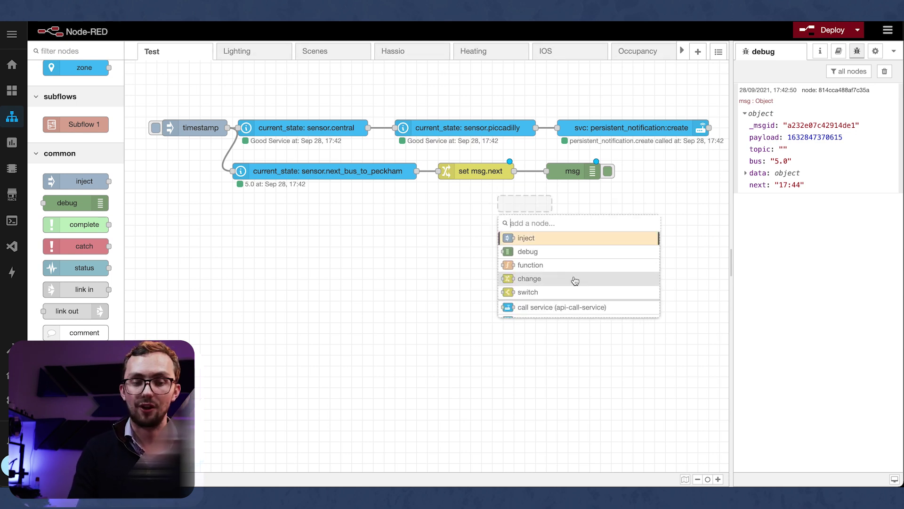
click(572, 307)
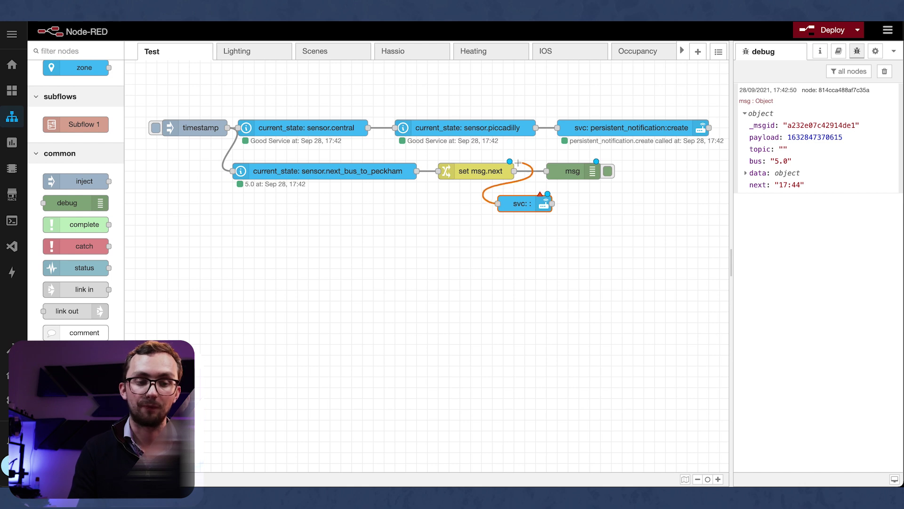
double_click(518, 204)
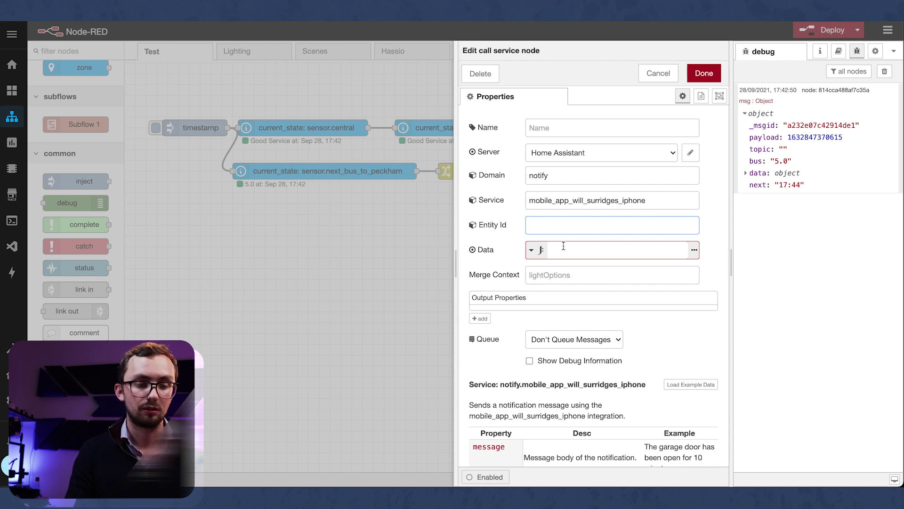
Step: Set the node's Data to JSON {"message": "Your next bus is the {{next}} - RUN!"}
click(533, 250)
click(545, 281)
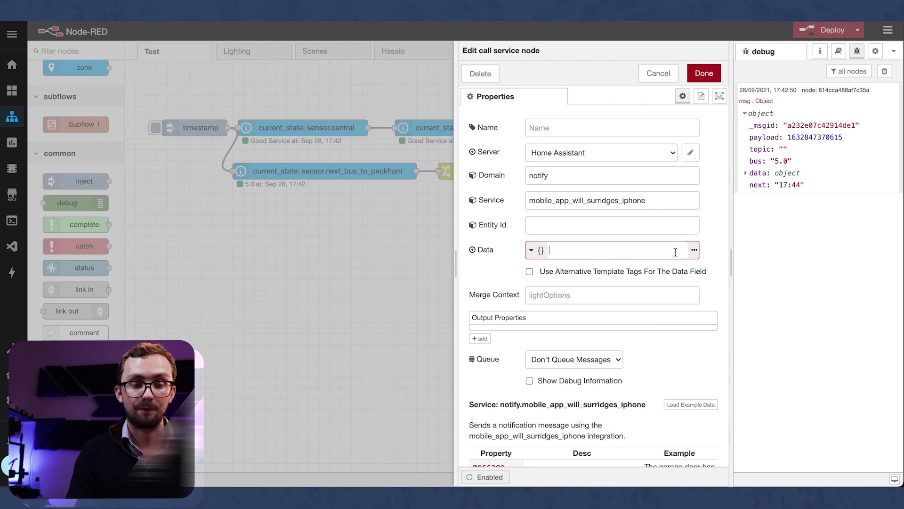
click(694, 250)
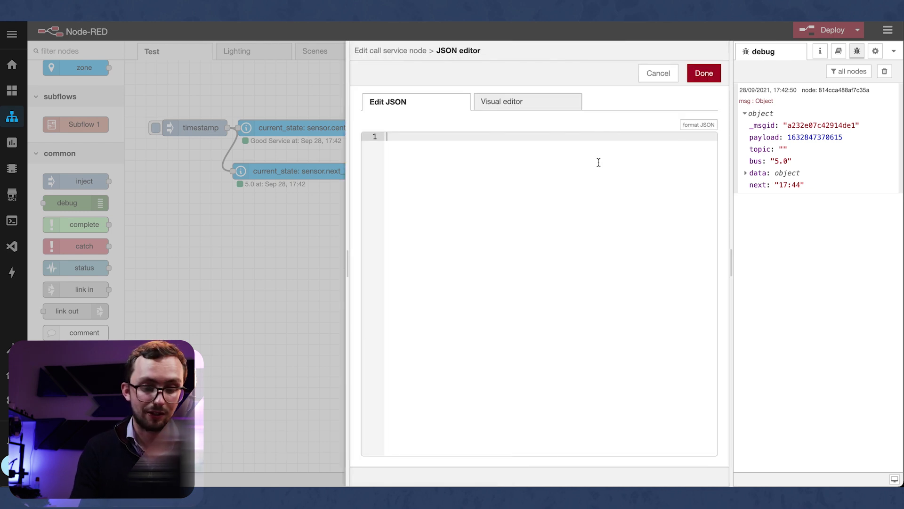
text({)
key(Return)
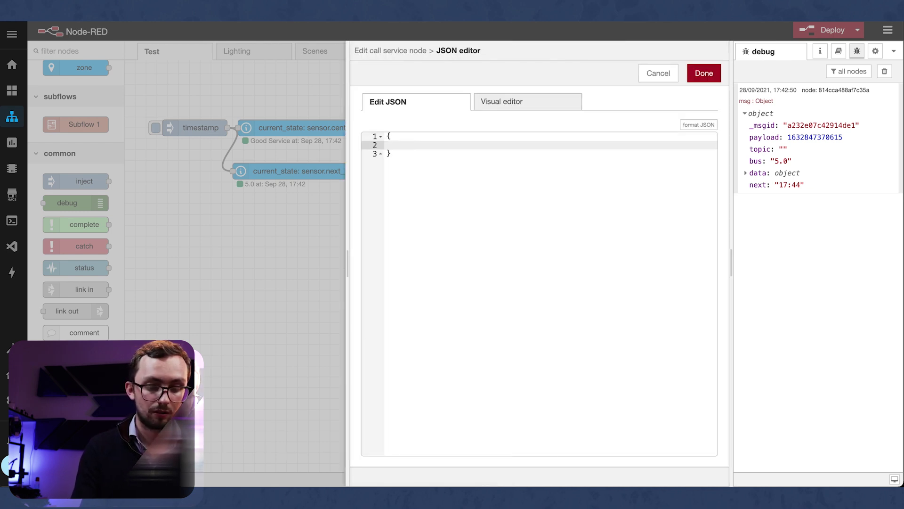
text("message:)
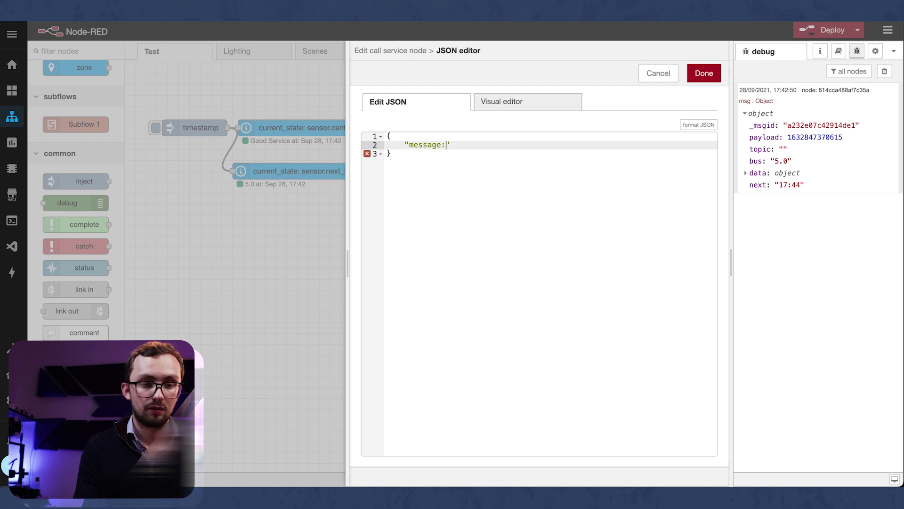
key(BackSpace)
text(":)
text( ")
text(You r)
text( next bbus st)
key(BackSpace)
key(BackSpace)
key(BackSpace)
key(BackSpace)
key(BackSpace)
key(BackSpace)
text(us is the )
text({{next)
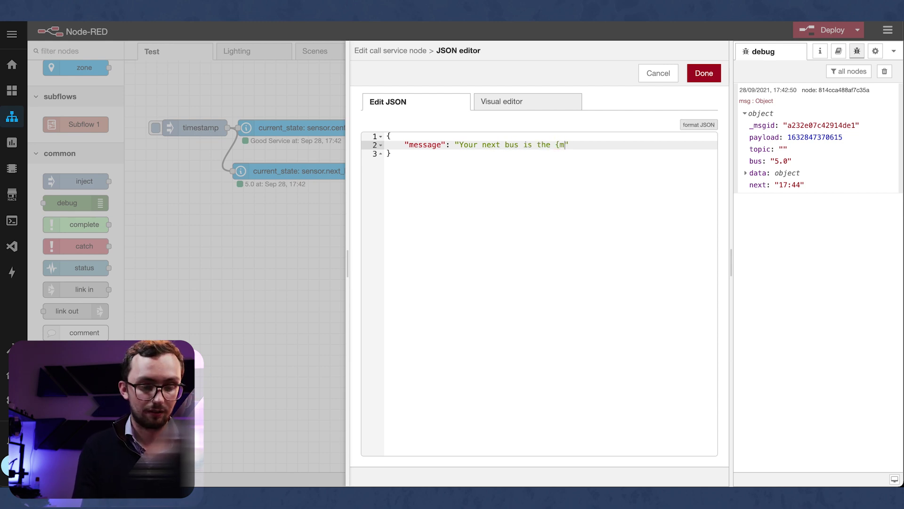
text(}} - )
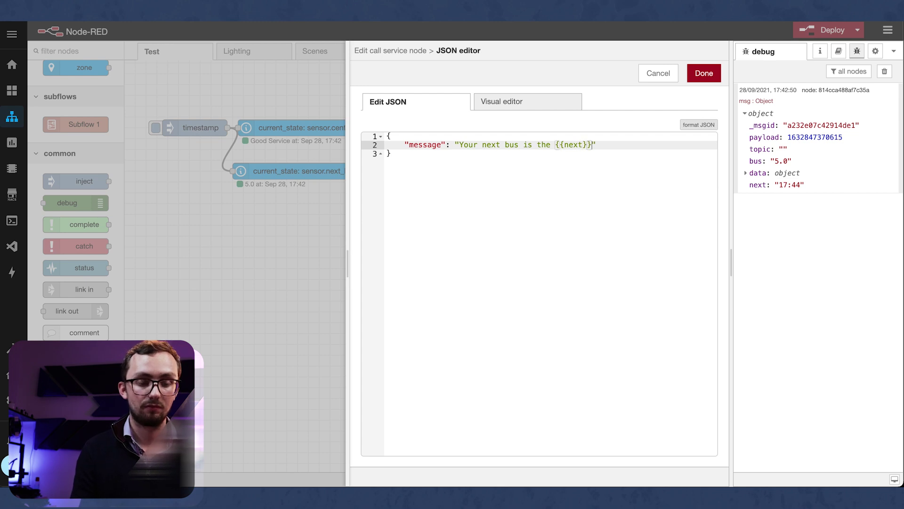
text(RUN!)
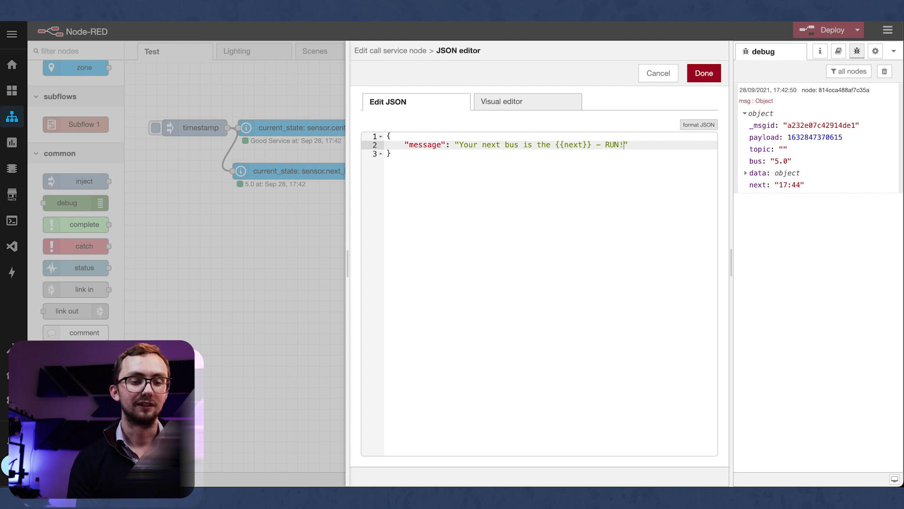
click(703, 72)
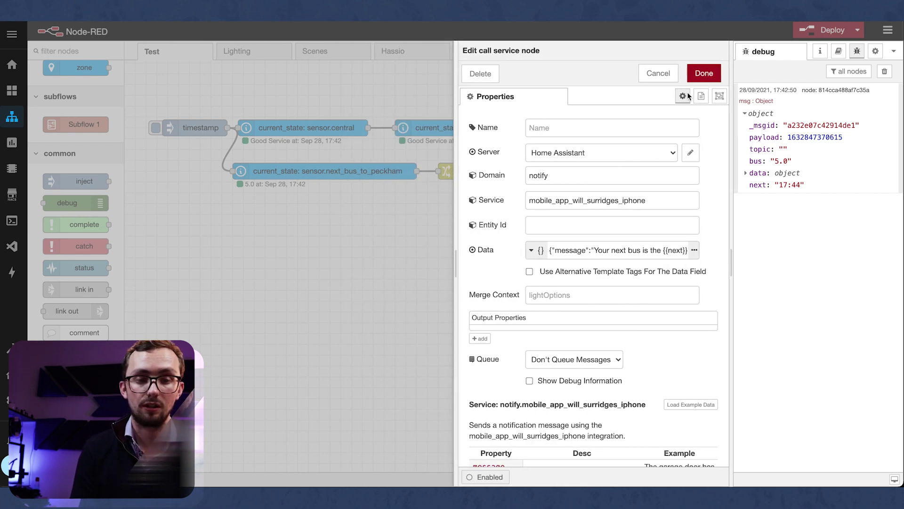
Step: Delete the msg debug node, deploy, trigger the timestamp inject, and view Home Assistant notifications
click(704, 73)
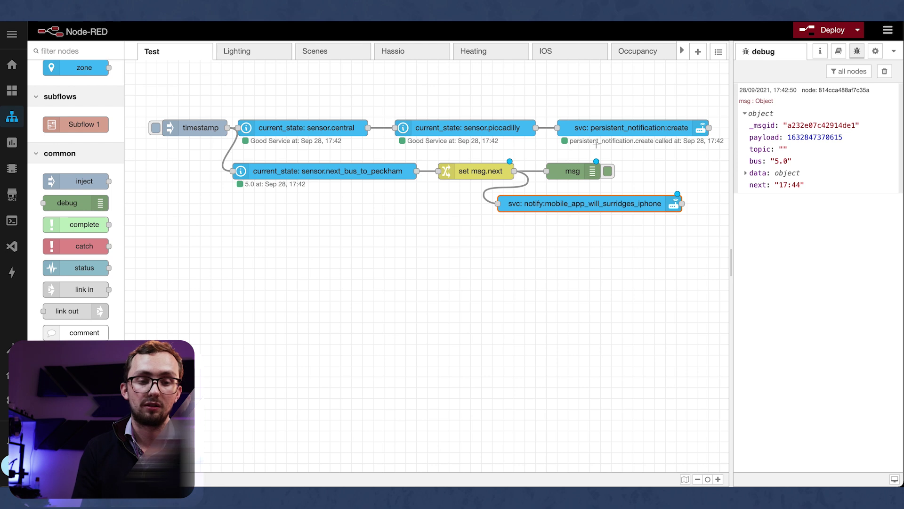
click(580, 176)
key(Delete)
click(822, 29)
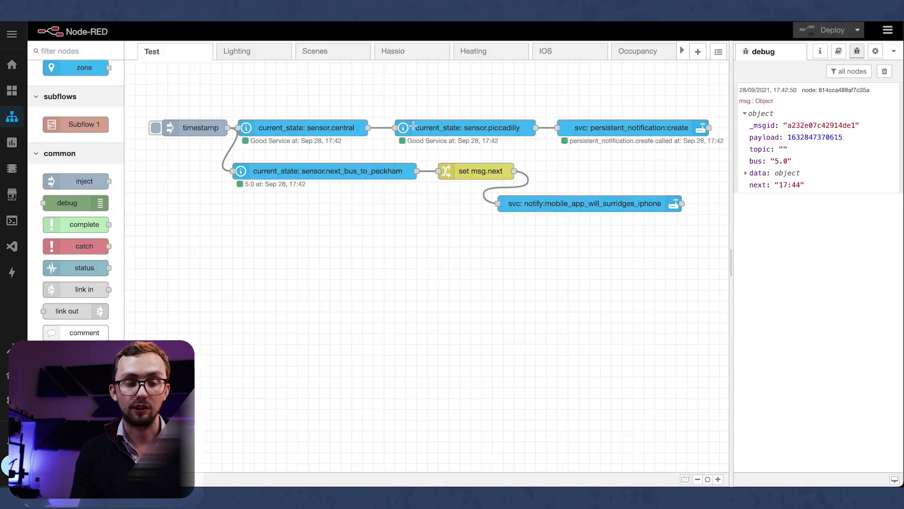
click(156, 128)
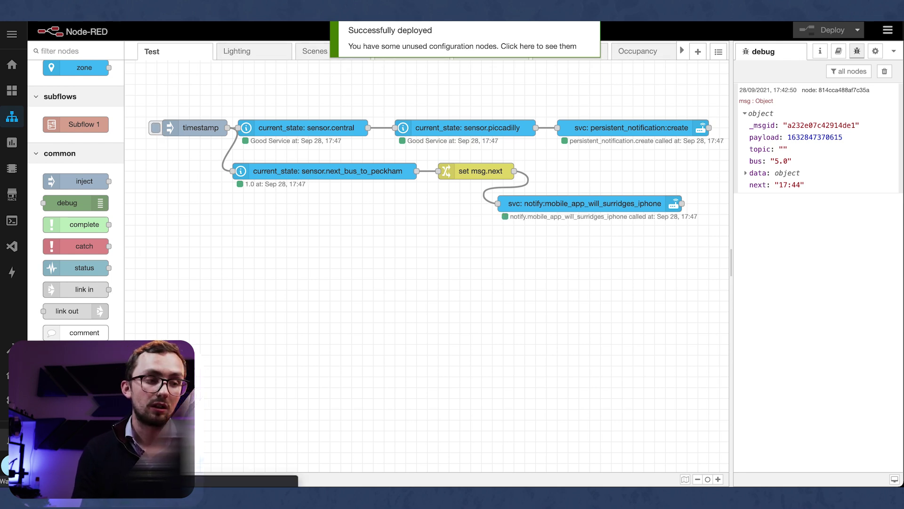
click(12, 440)
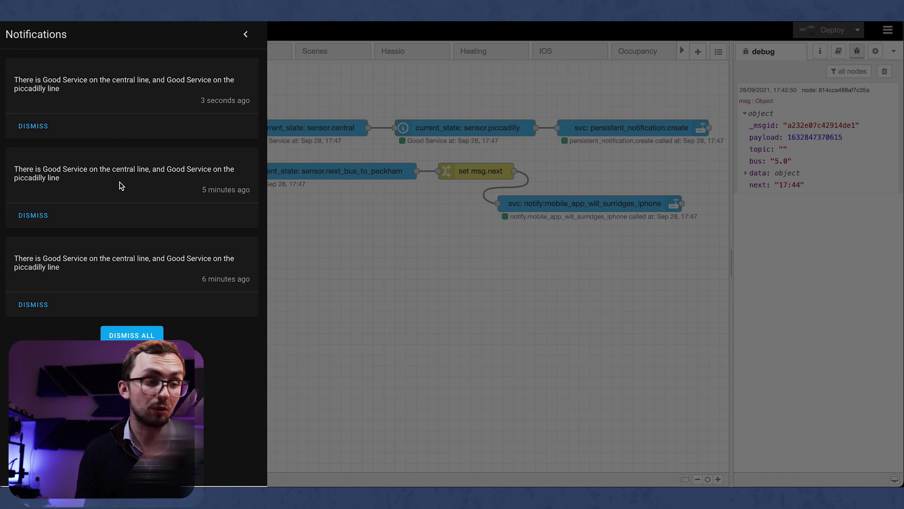